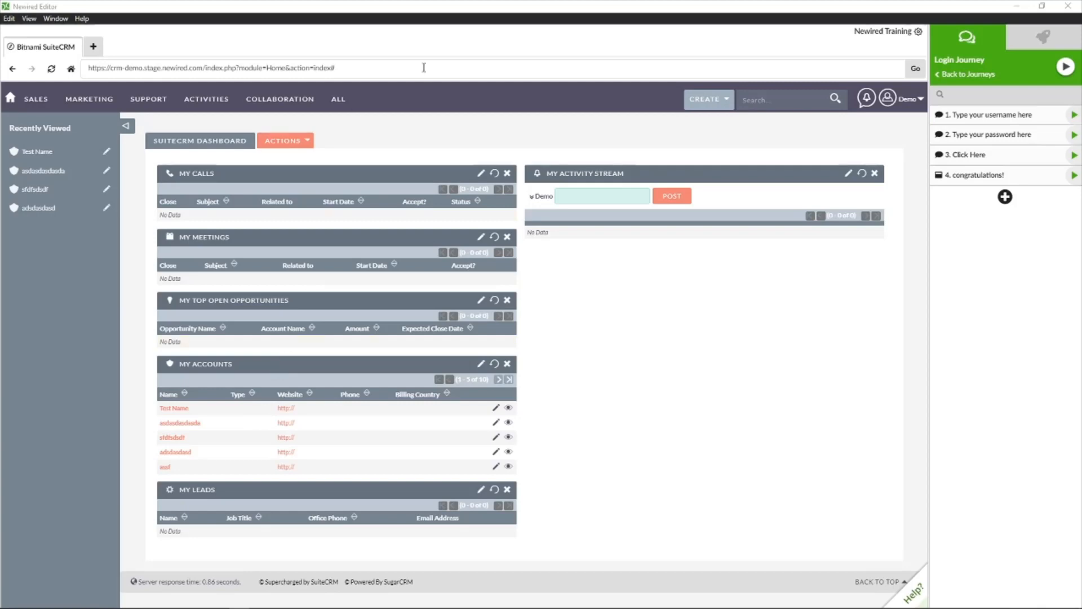
# Step: Leave the Login Journey and create a new journey named "Showcase Journey"
pyautogui.click(952, 75)
pyautogui.click(950, 72)
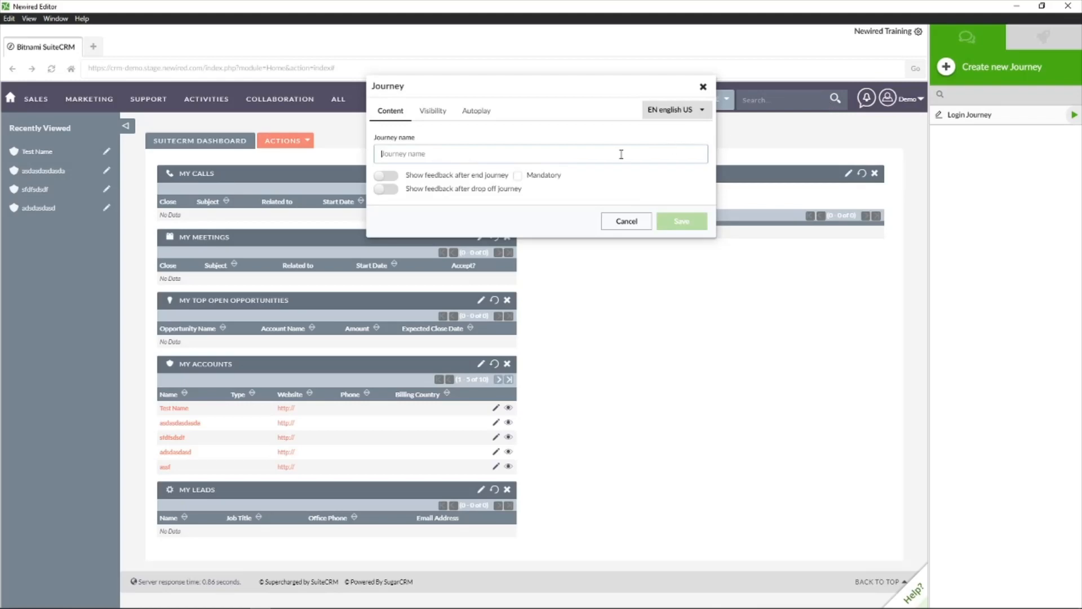
pyautogui.write('Showcase ')
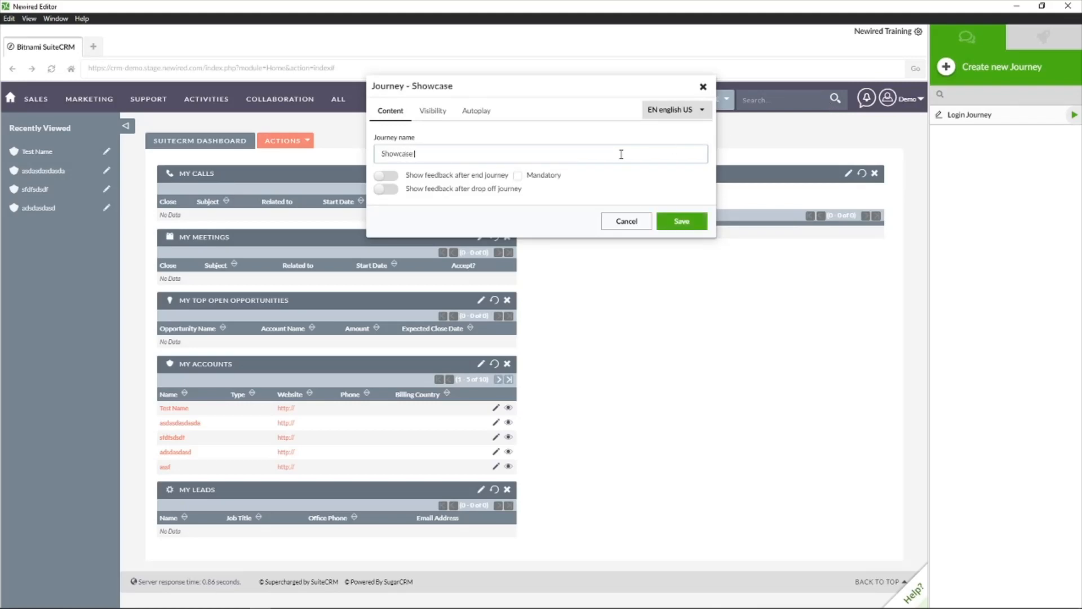
pyautogui.write('Journey')
pyautogui.click(675, 223)
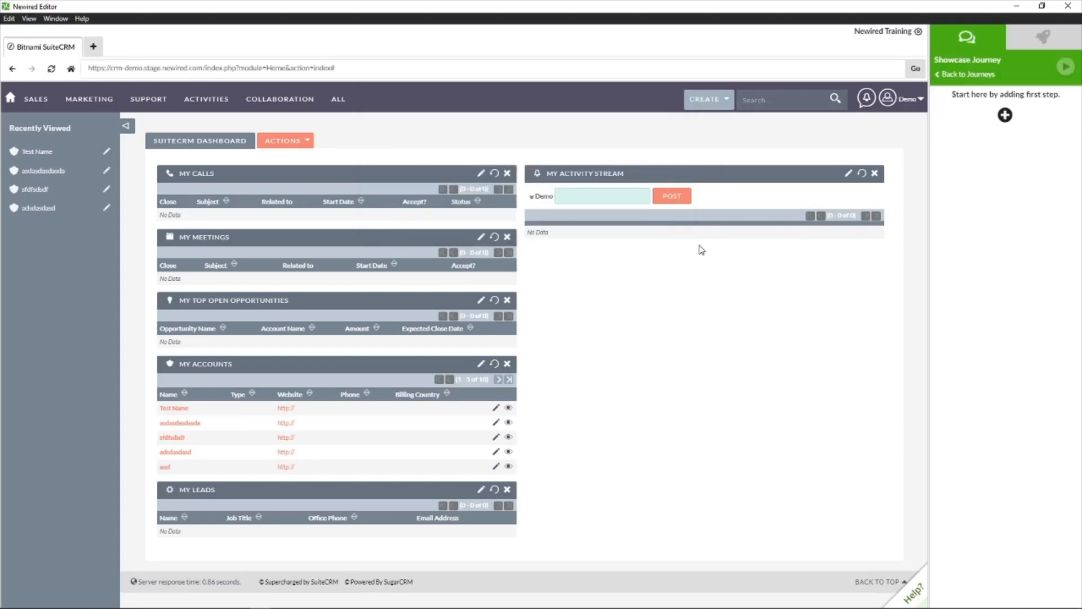
# Step: Add a first callout attached to the Sales menu with the text "this is the sales area" and save it
pyautogui.click(1005, 115)
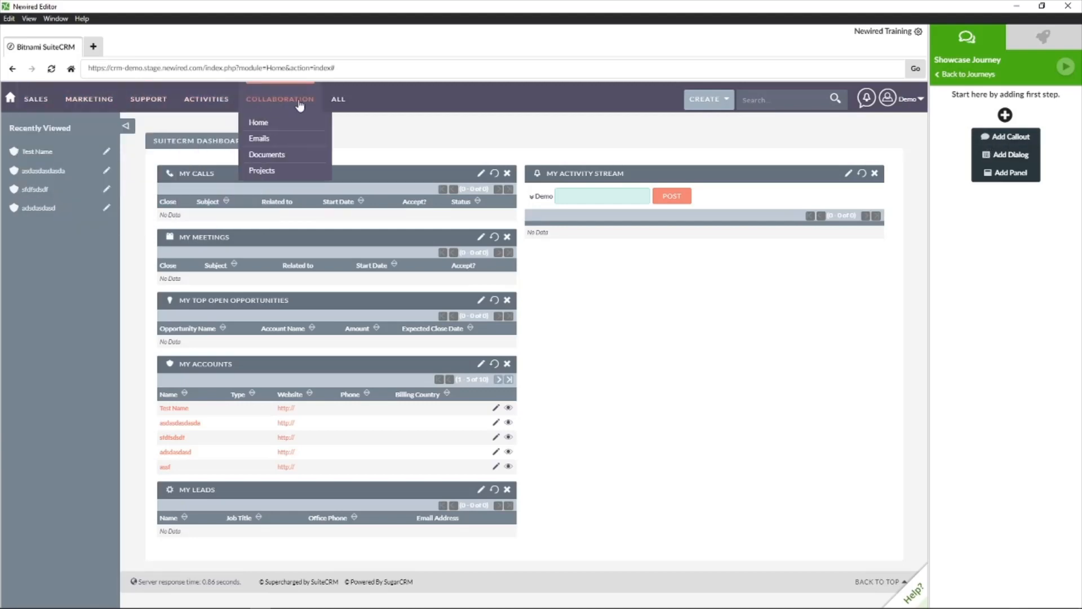
pyautogui.moveTo(63, 111)
pyautogui.moveTo(31, 109)
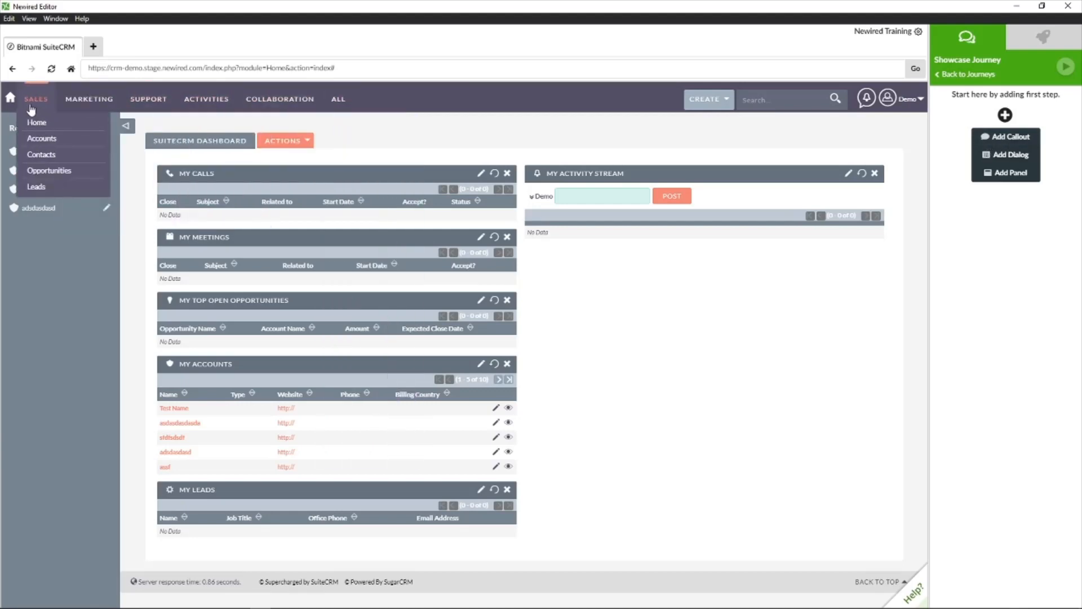
pyautogui.moveTo(172, 100)
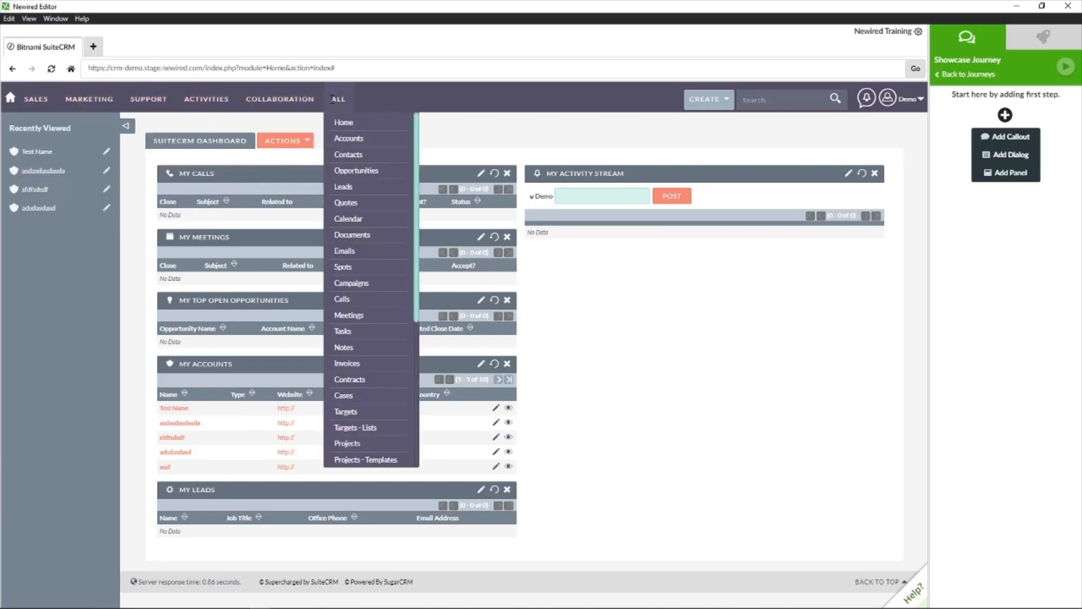
pyautogui.click(1011, 136)
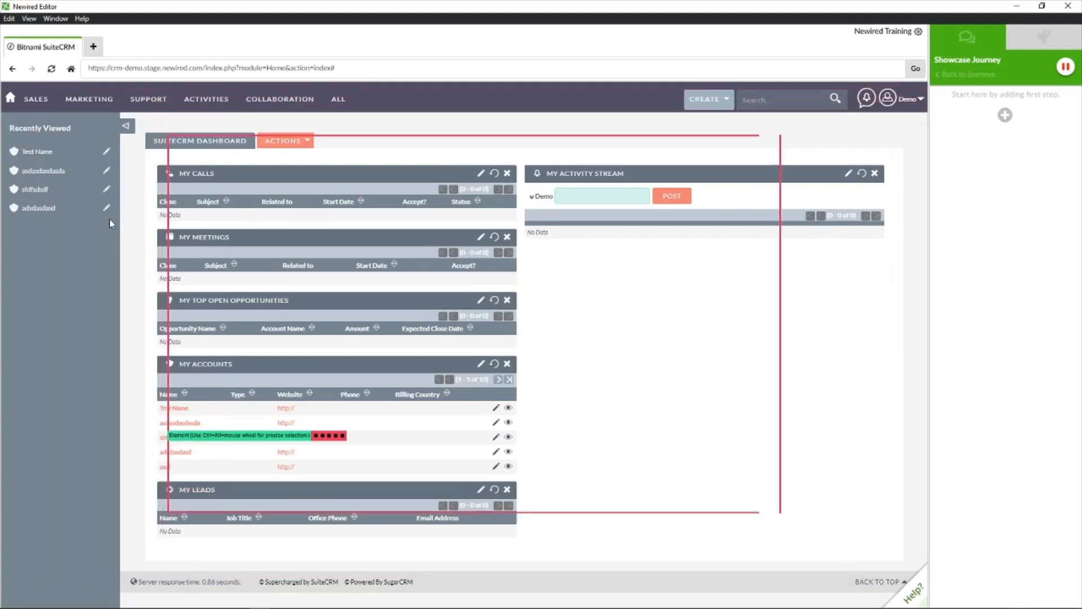
pyautogui.moveTo(54, 116)
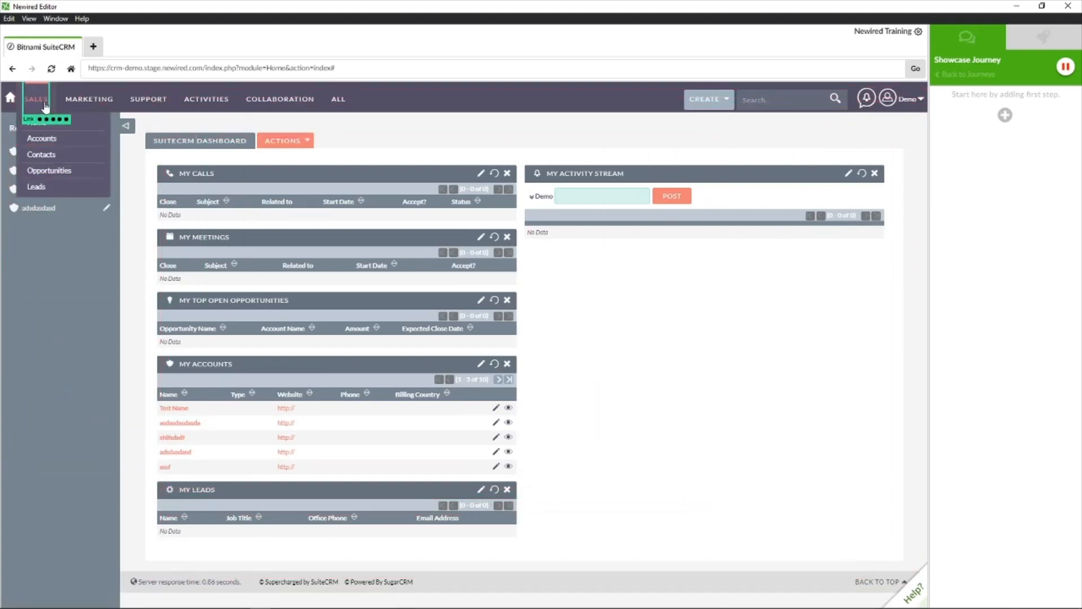
pyautogui.click(45, 107)
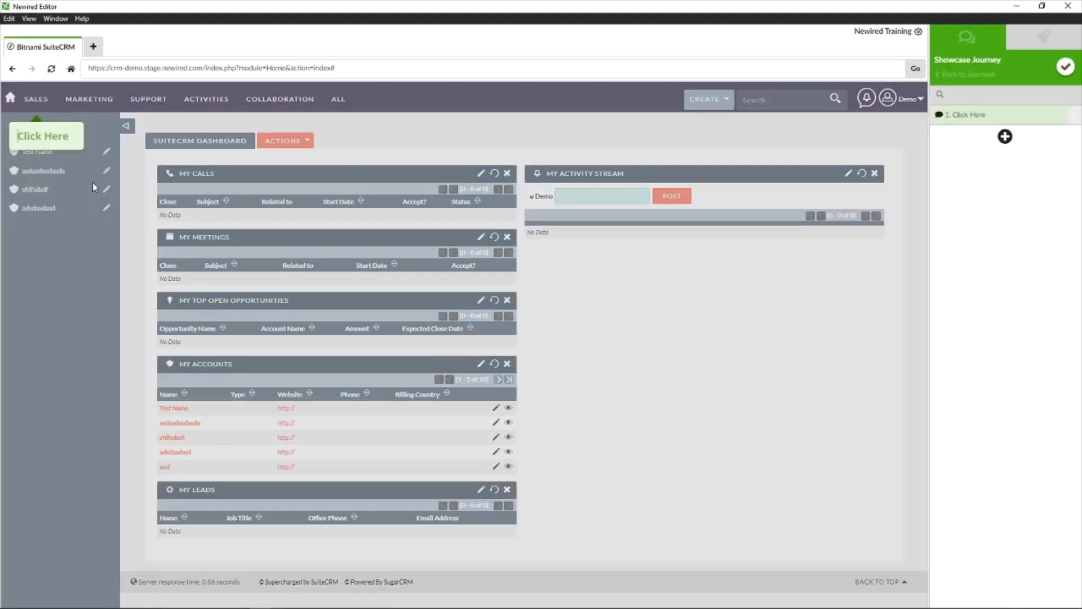
pyautogui.write('this is the sales area')
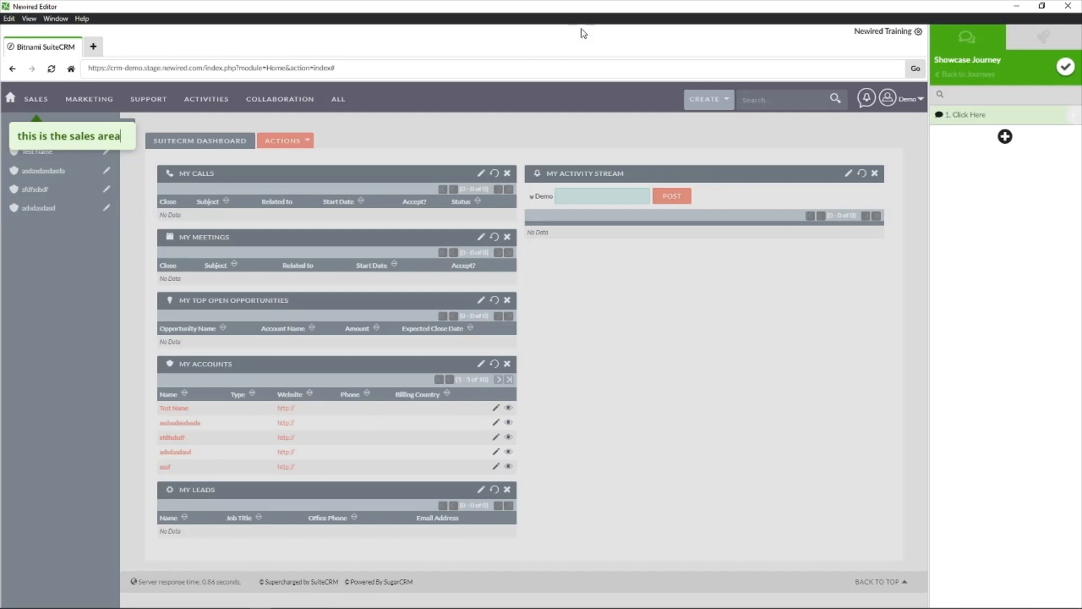
pyautogui.click(1068, 71)
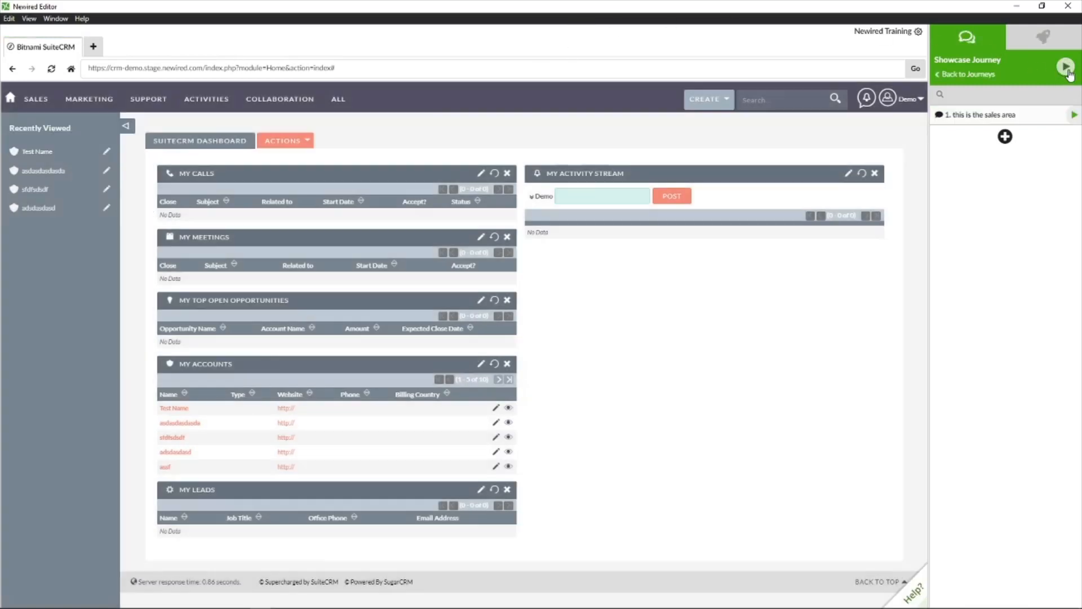
# Step: Add a second callout attached to the Marketing menu reading "this is the marketing area" and save it
pyautogui.click(1005, 136)
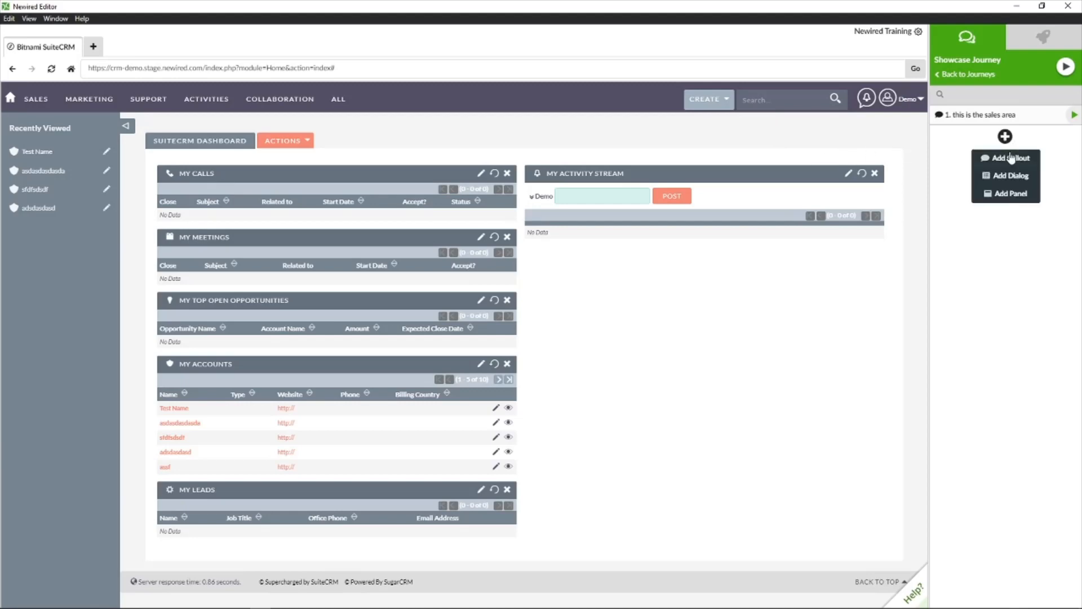
pyautogui.click(1010, 157)
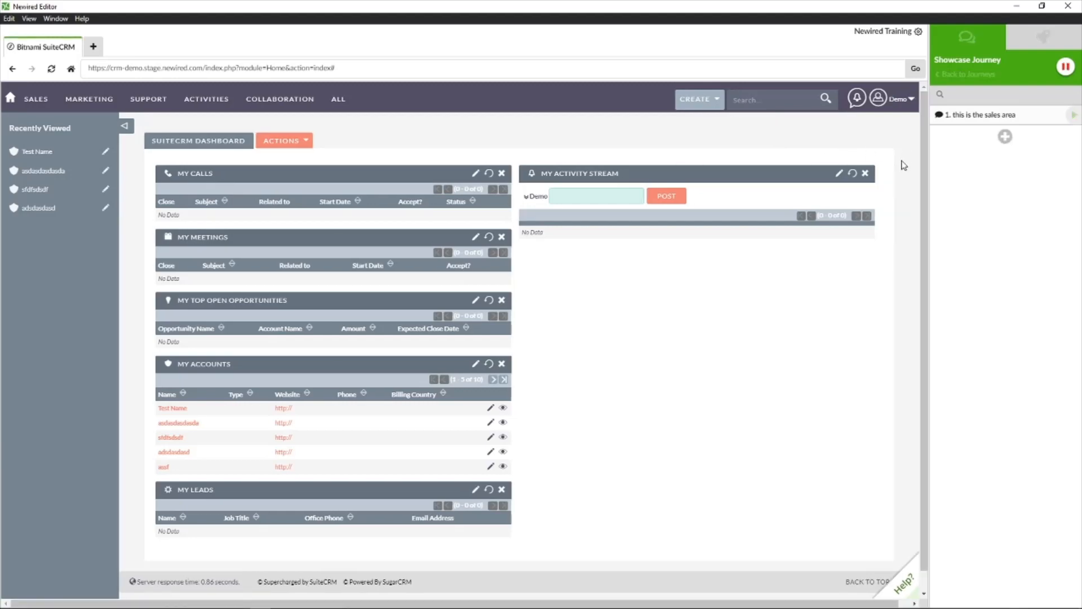
pyautogui.click(85, 106)
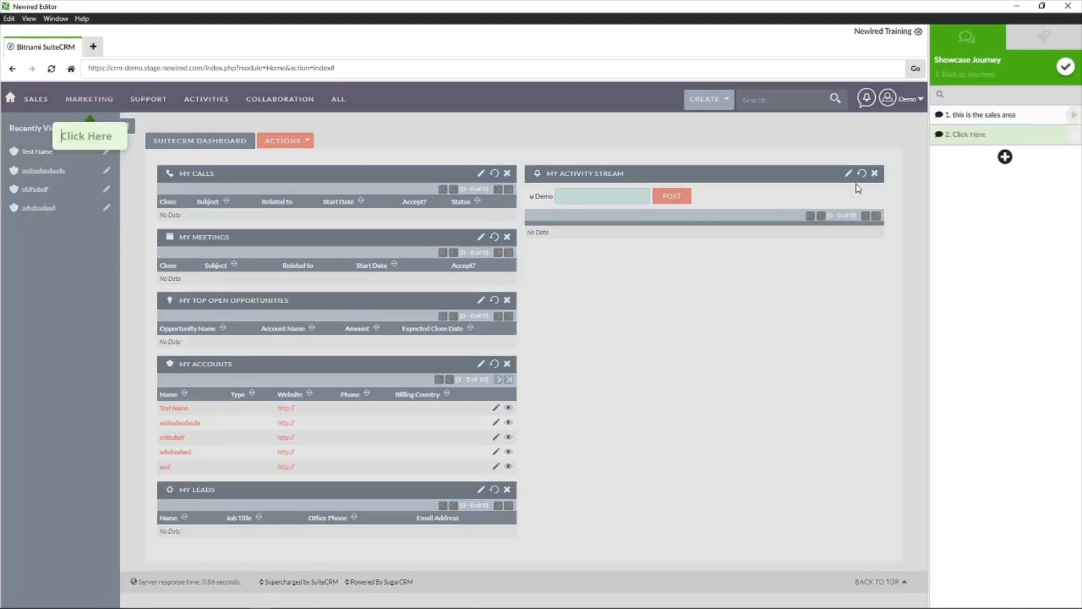
pyautogui.write('this is ')
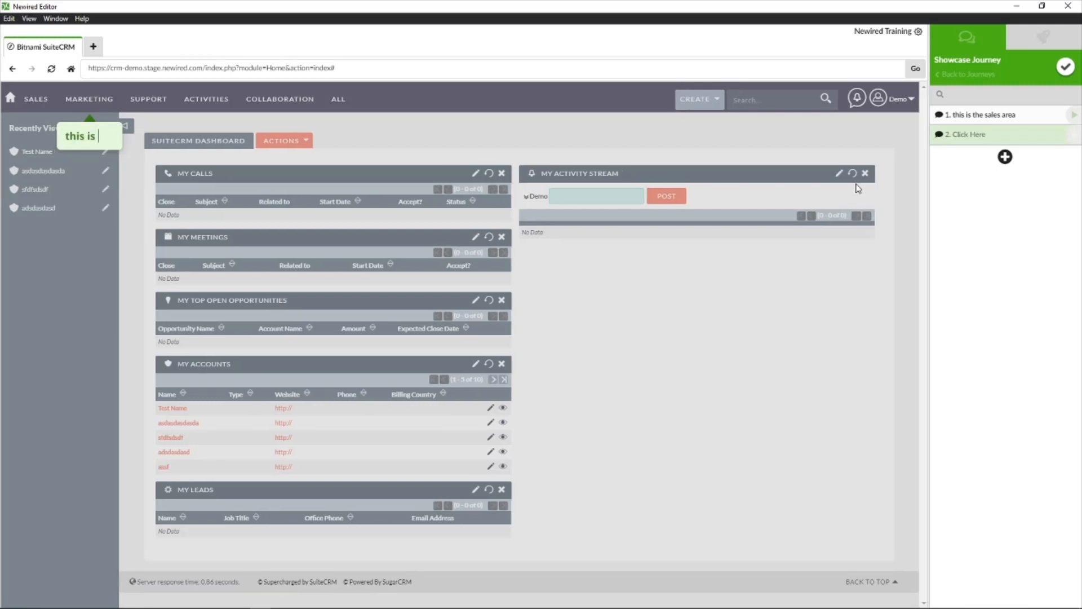
pyautogui.write('the marketing area')
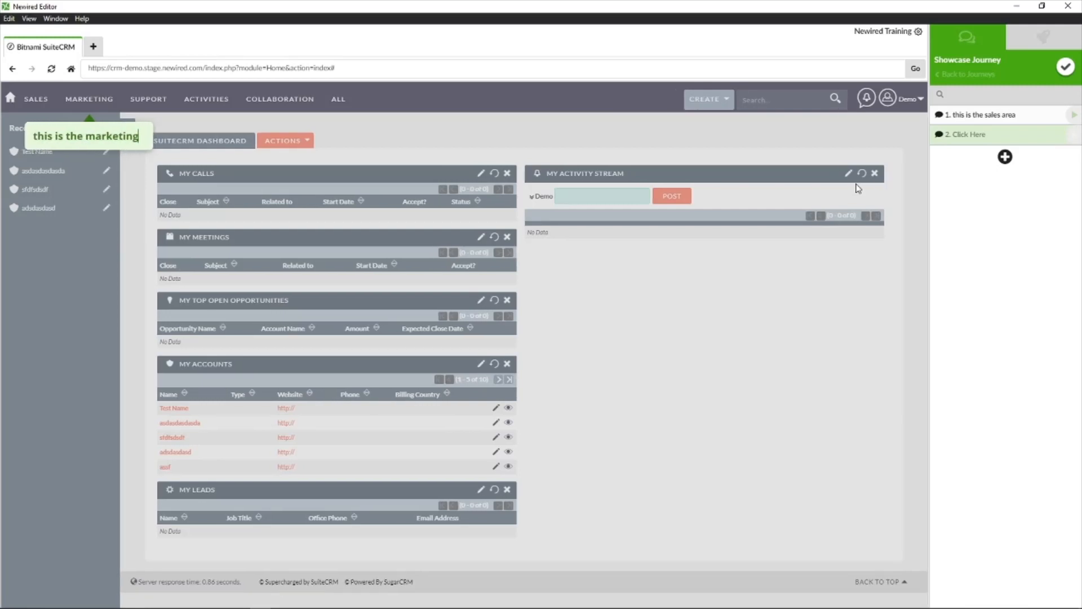
pyautogui.click(1065, 67)
# Step: Add a third callout attached to the Support menu reading "this is support" and save it
pyautogui.click(1005, 157)
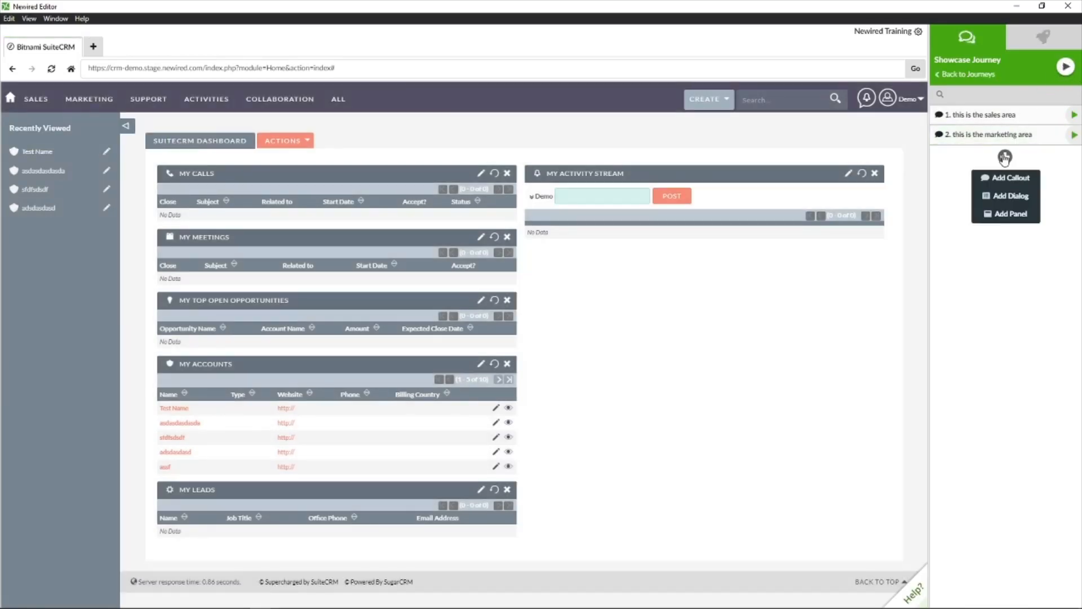
pyautogui.click(1003, 172)
pyautogui.moveTo(258, 107)
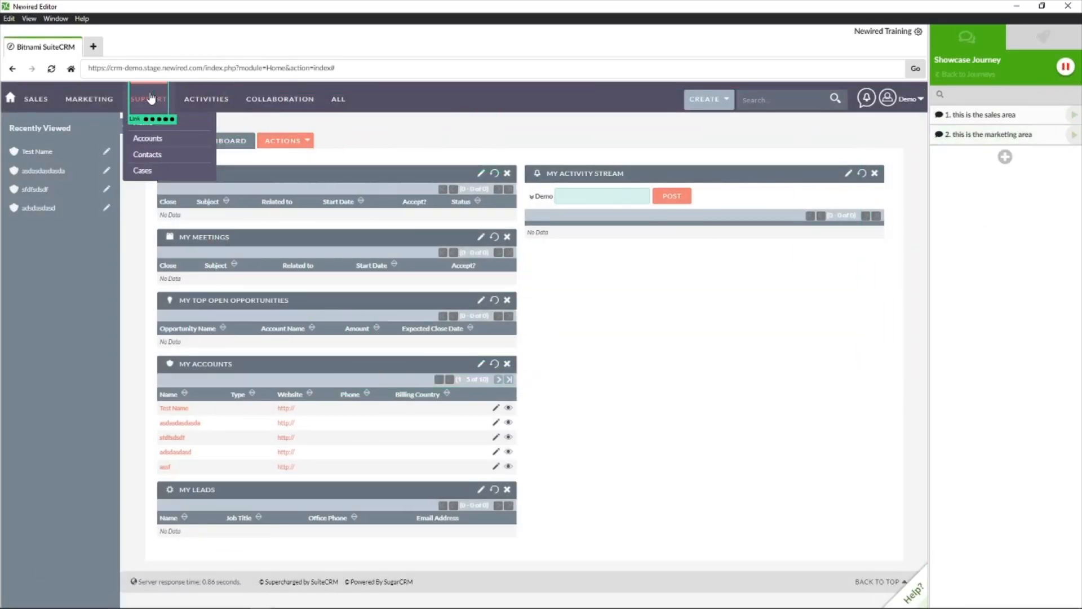
pyautogui.click(172, 112)
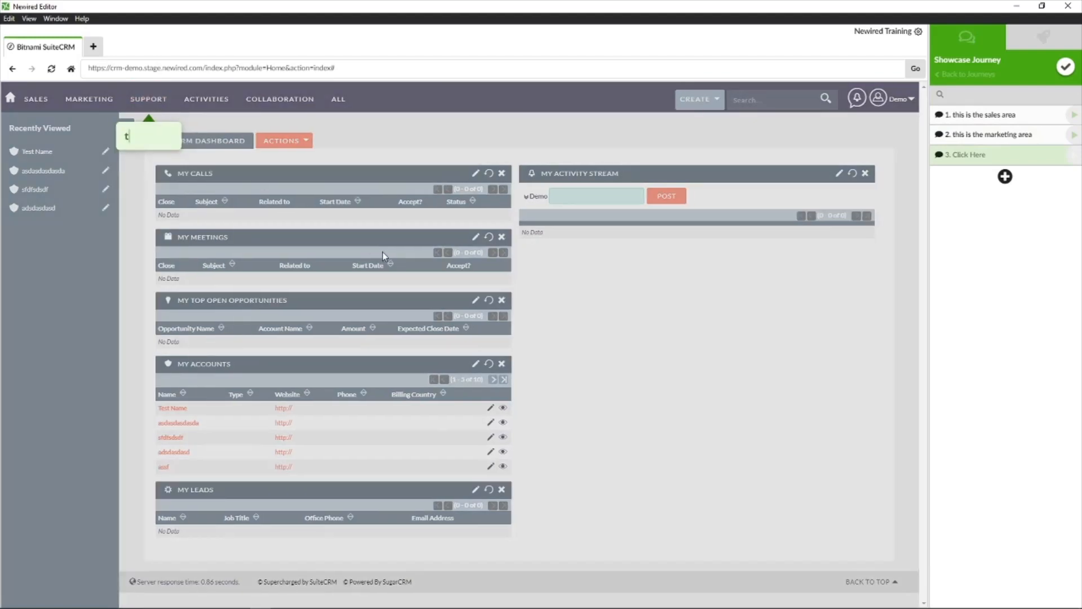
pyautogui.write('this is support')
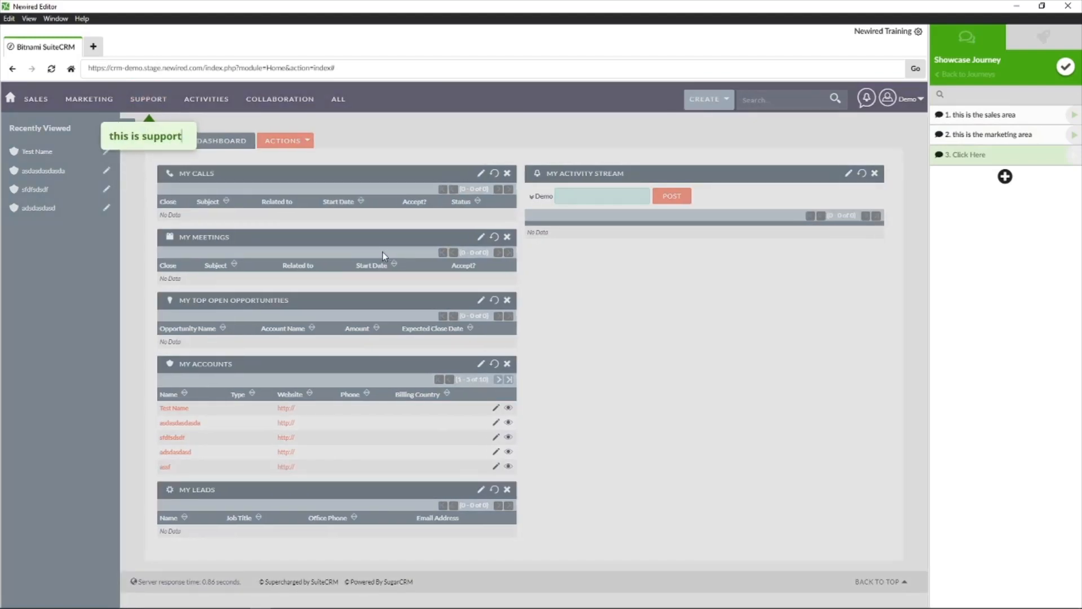
pyautogui.click(1061, 73)
# Step: Add a fourth callout attached to the Activities menu reading "this is activities" and save it
pyautogui.click(1005, 176)
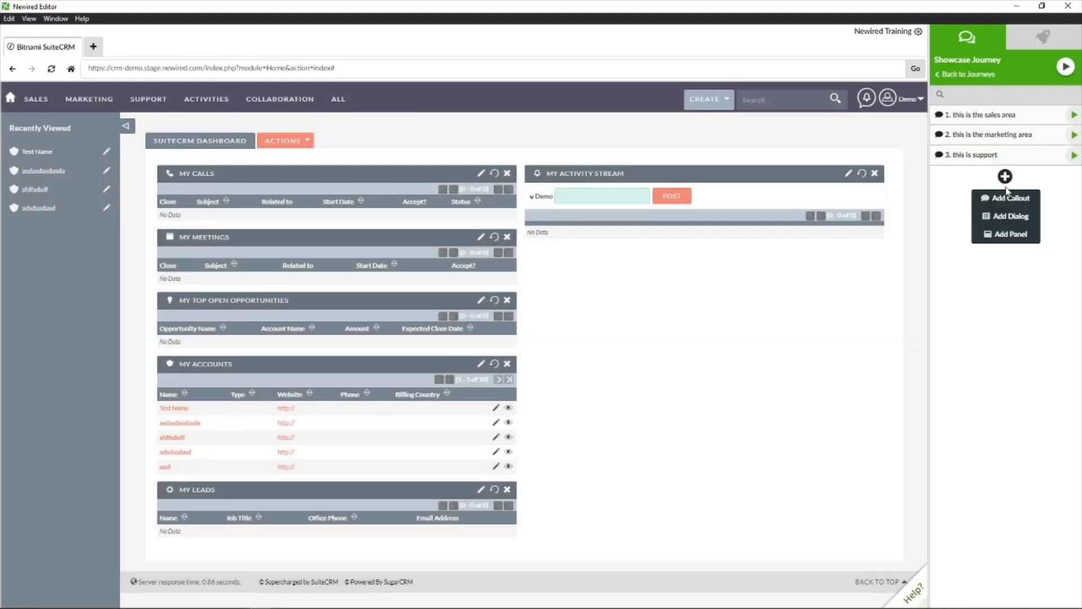
pyautogui.click(988, 198)
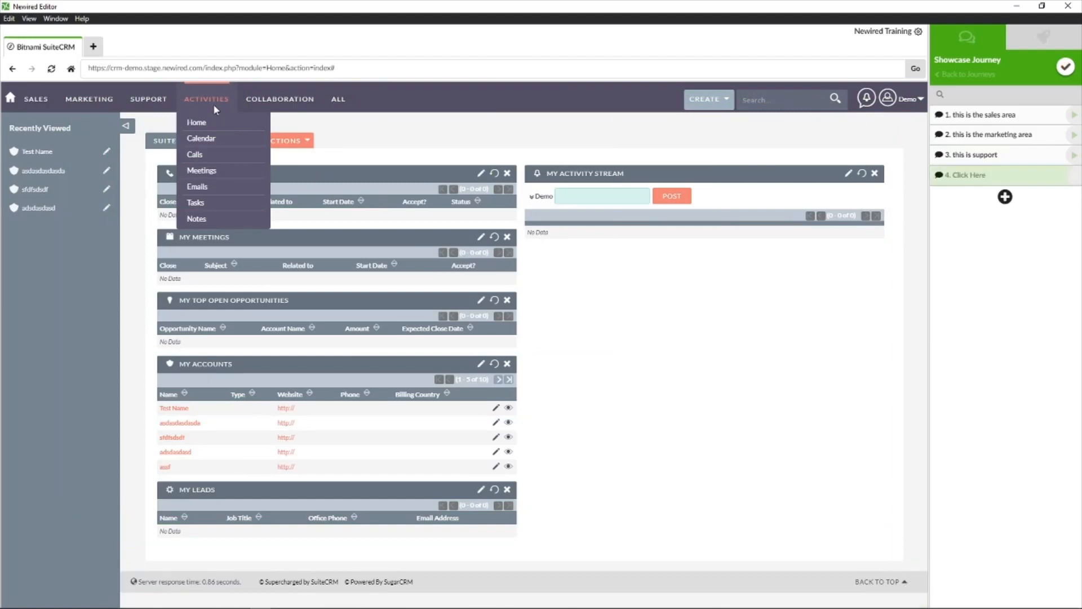
pyautogui.click(211, 102)
pyautogui.write('this i')
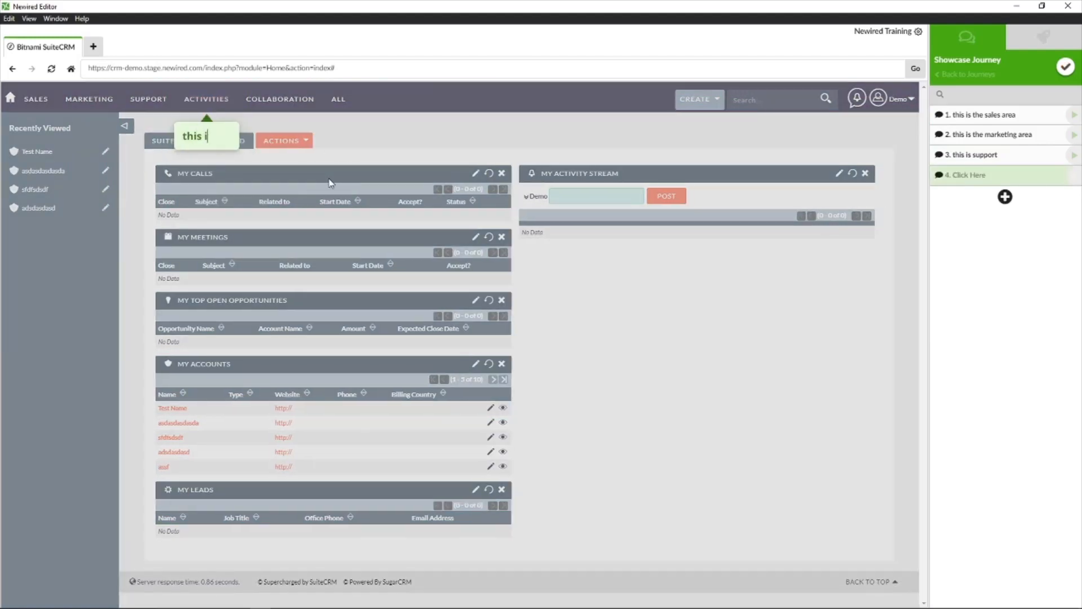
pyautogui.write('s activities')
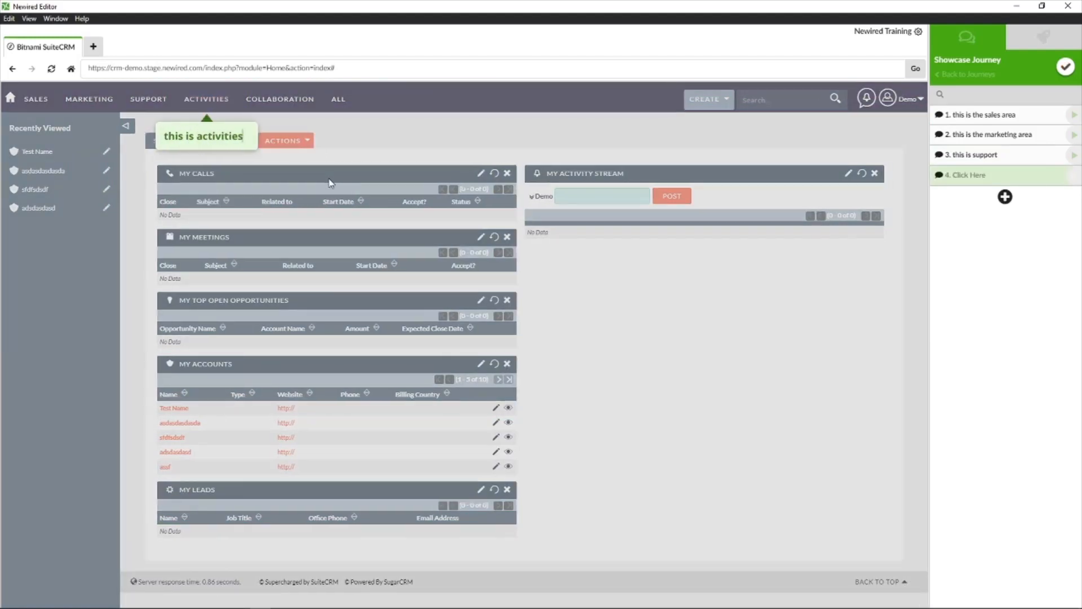
pyautogui.press('Return')
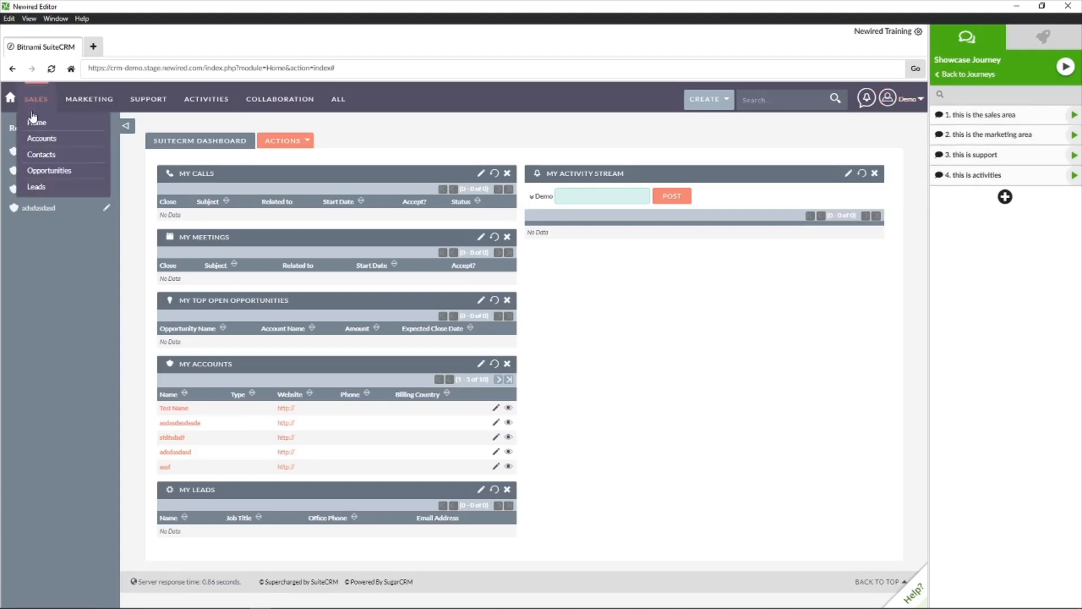
# Step: Play the Showcase Journey, change the sales area callout's transition to "Next" button click, and advance to the marketing callout
pyautogui.click(1065, 66)
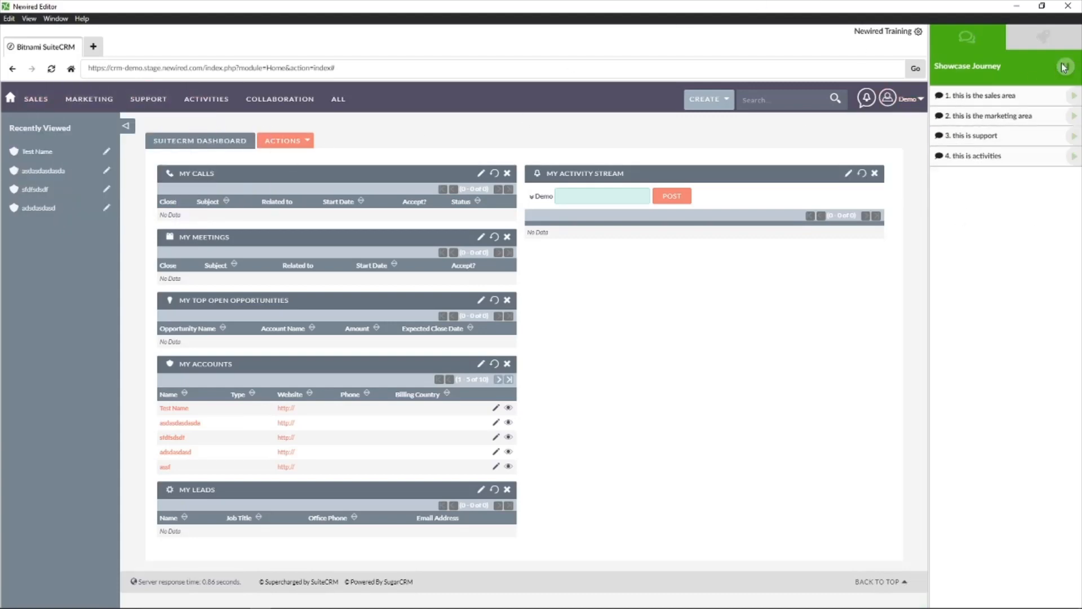
pyautogui.moveTo(44, 137)
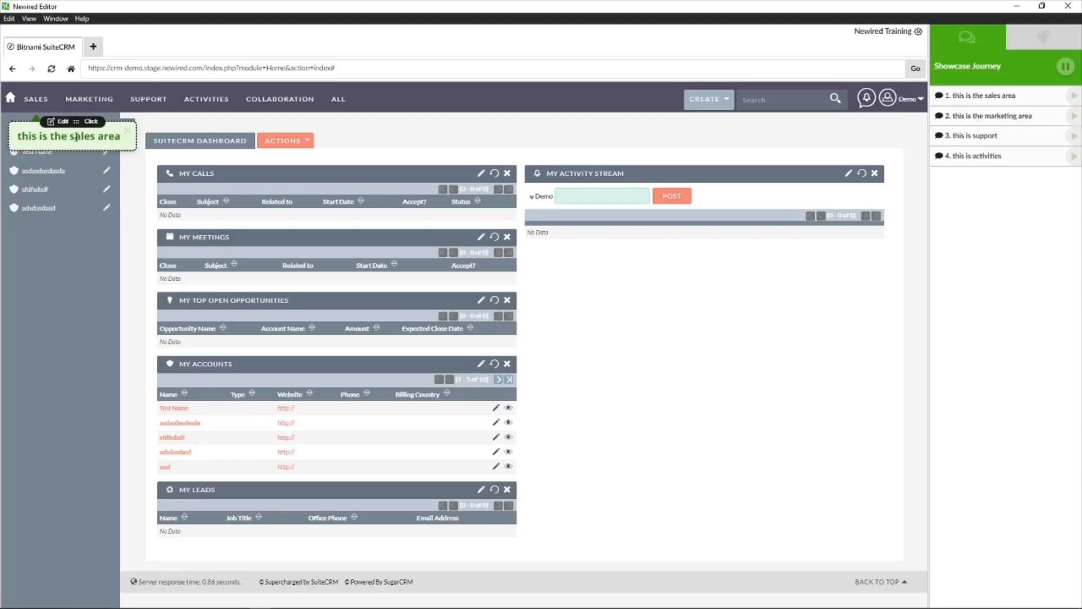
pyautogui.moveTo(34, 107)
pyautogui.click(92, 123)
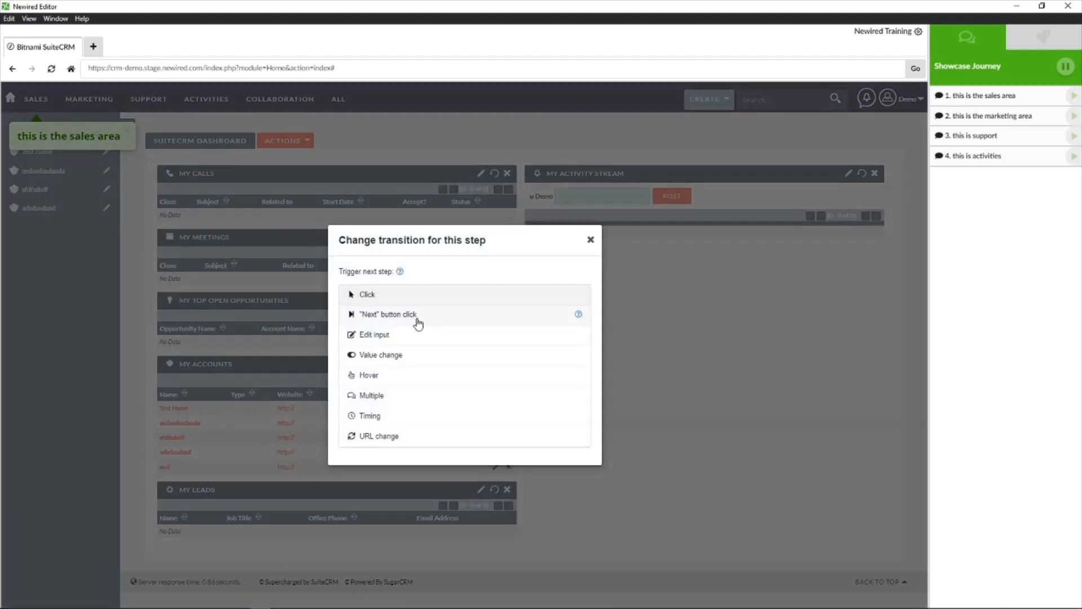
pyautogui.click(418, 321)
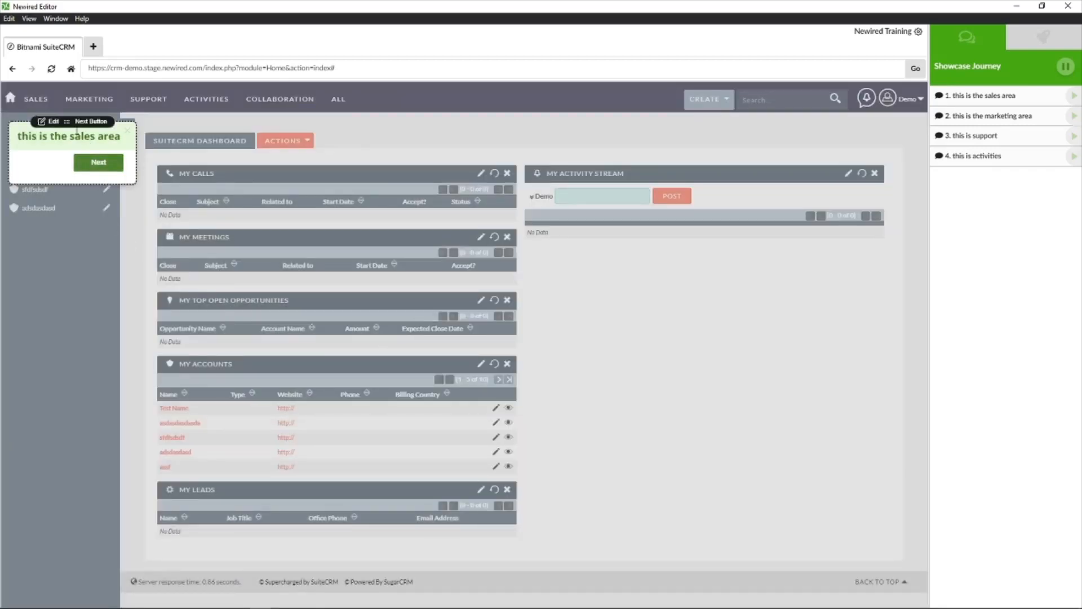
pyautogui.click(94, 165)
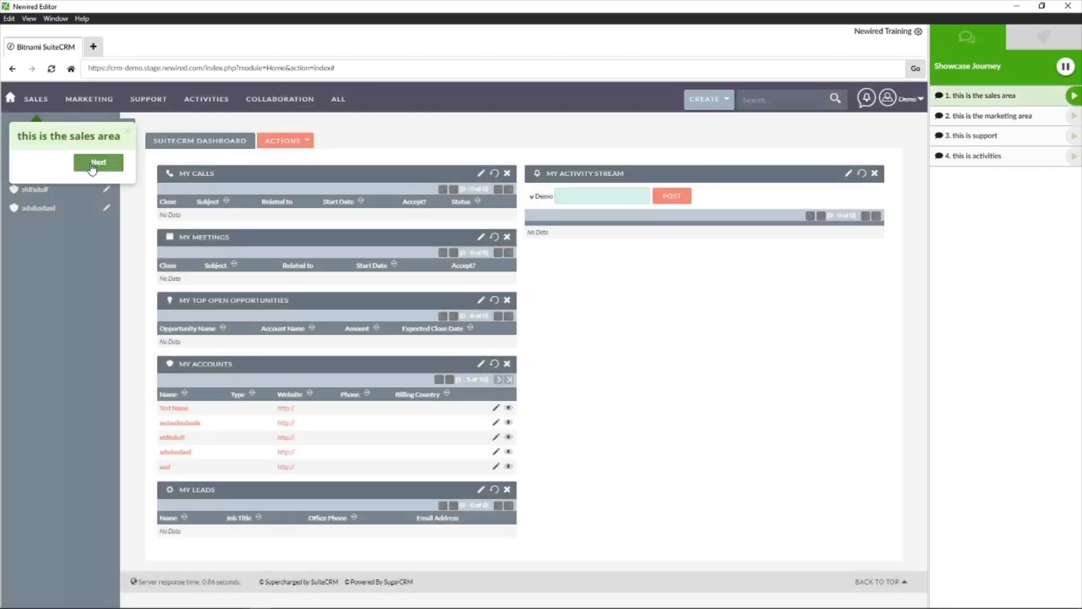
# Step: Change the transitions of the marketing area callout and the support callout to "Next" button click while playing through the journey
pyautogui.click(108, 121)
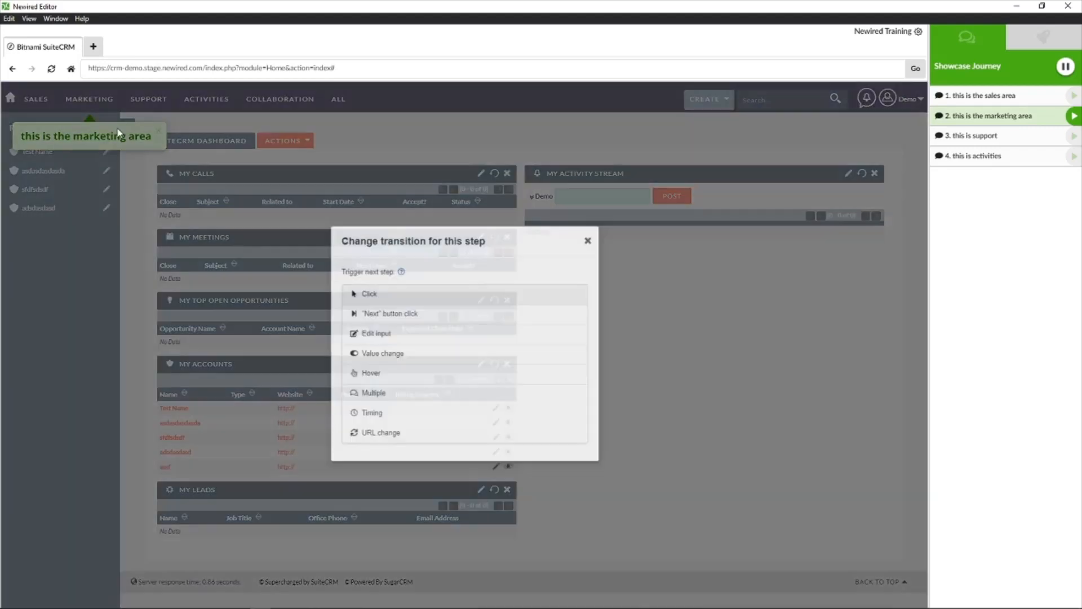
pyautogui.click(394, 315)
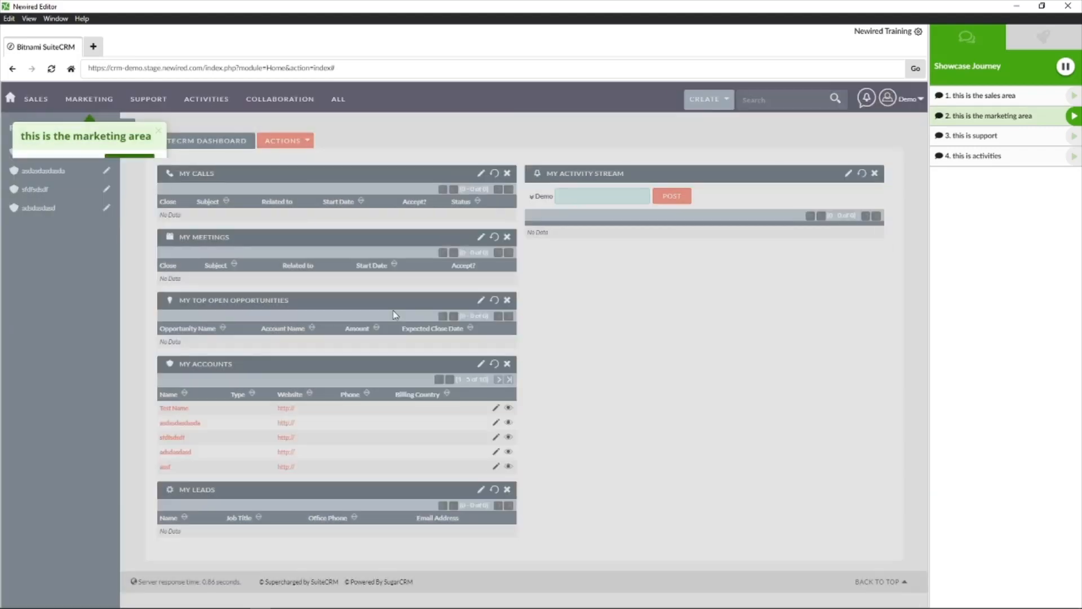
pyautogui.click(146, 166)
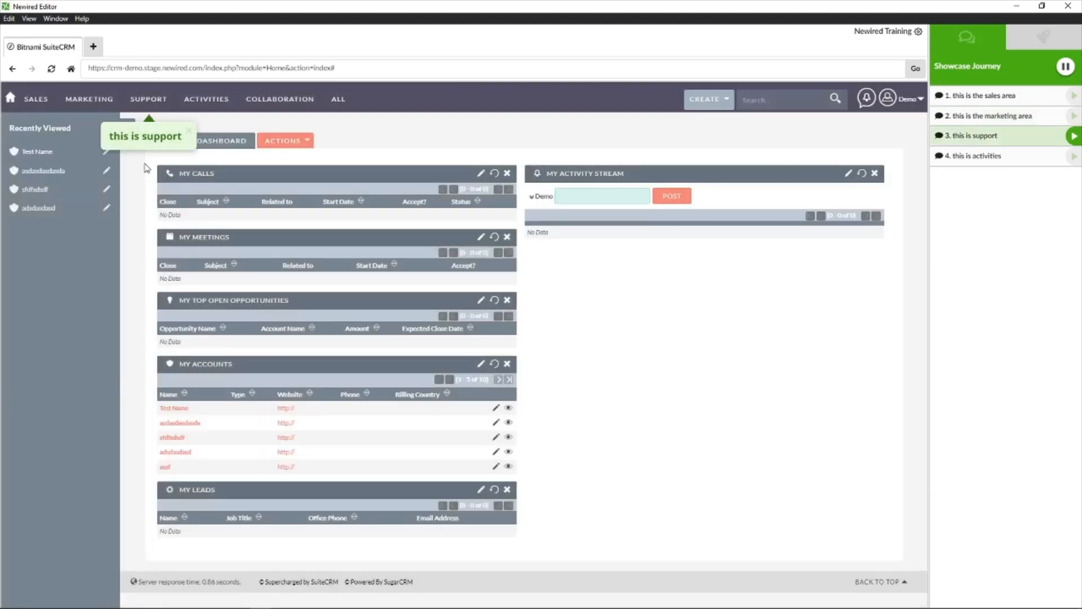
pyautogui.click(161, 121)
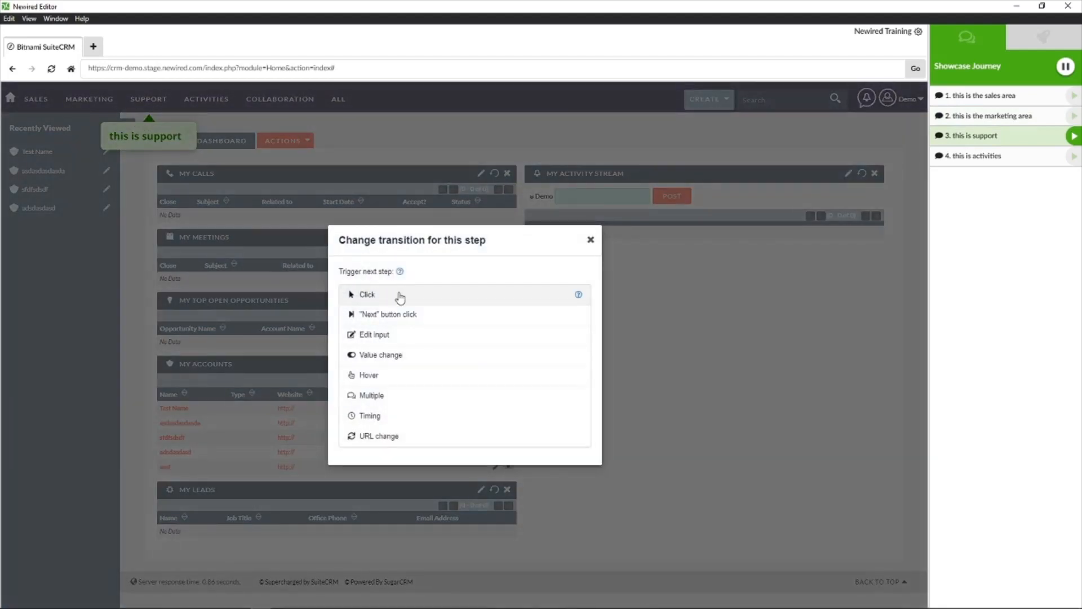
pyautogui.click(411, 323)
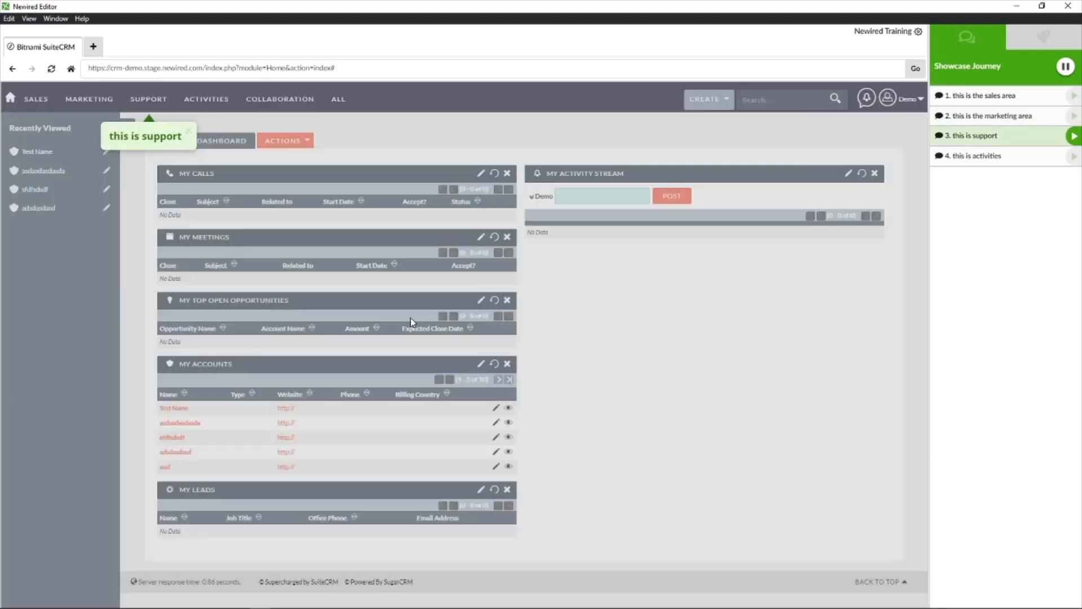
# Step: Advance to the activities callout, change its transition to "Next" button click, and end the journey
pyautogui.click(172, 165)
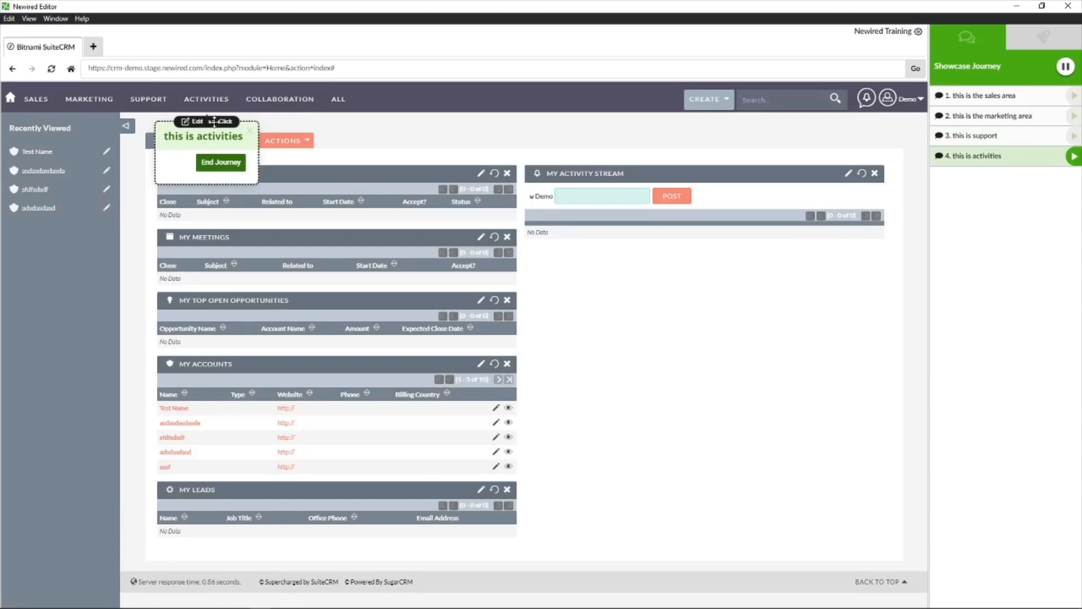
pyautogui.click(223, 122)
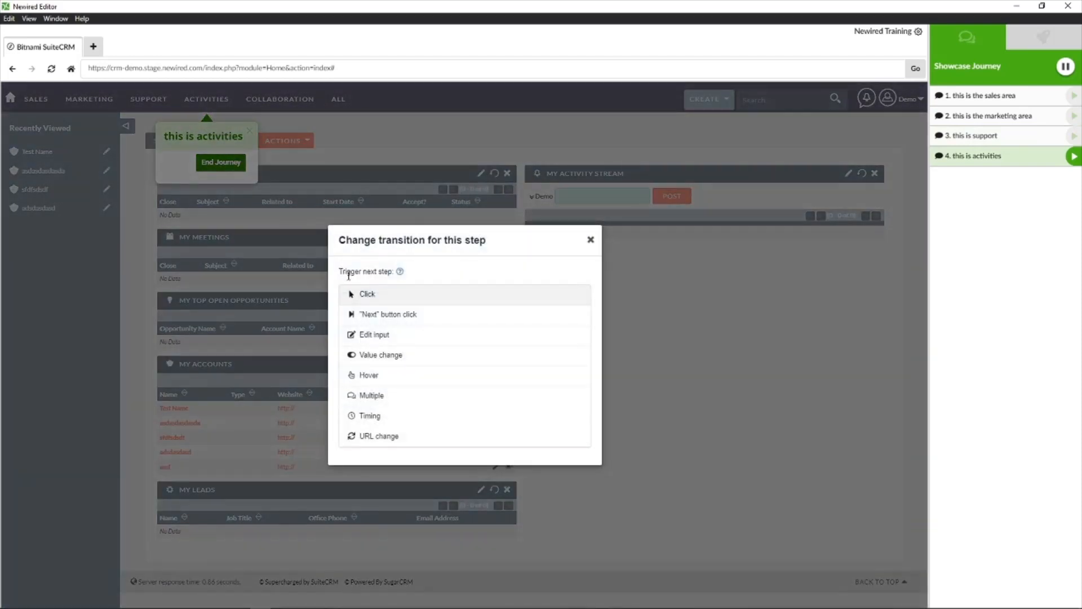
pyautogui.click(389, 315)
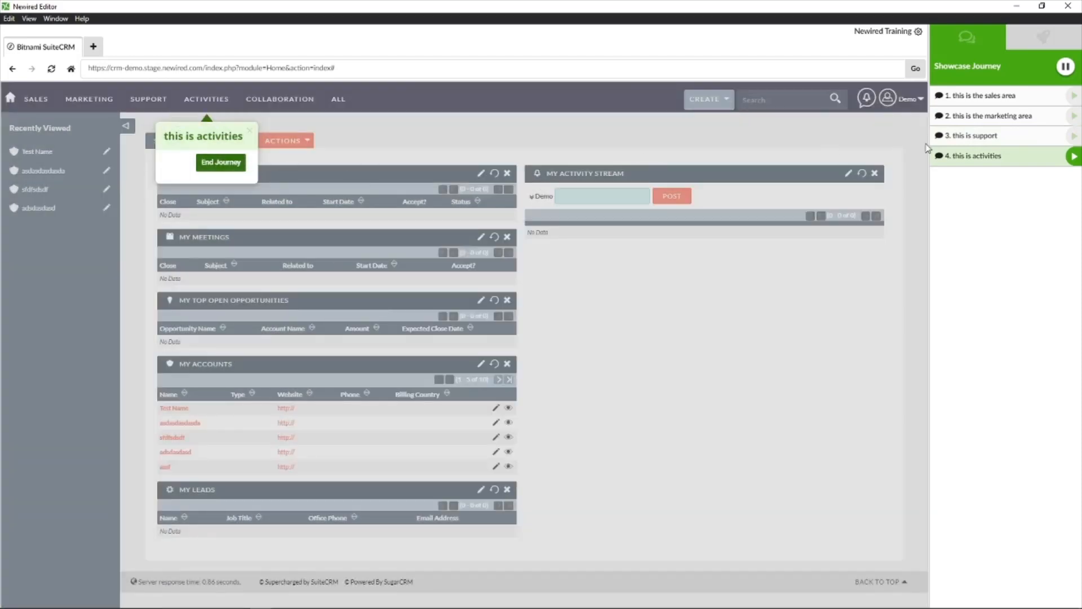
pyautogui.click(224, 165)
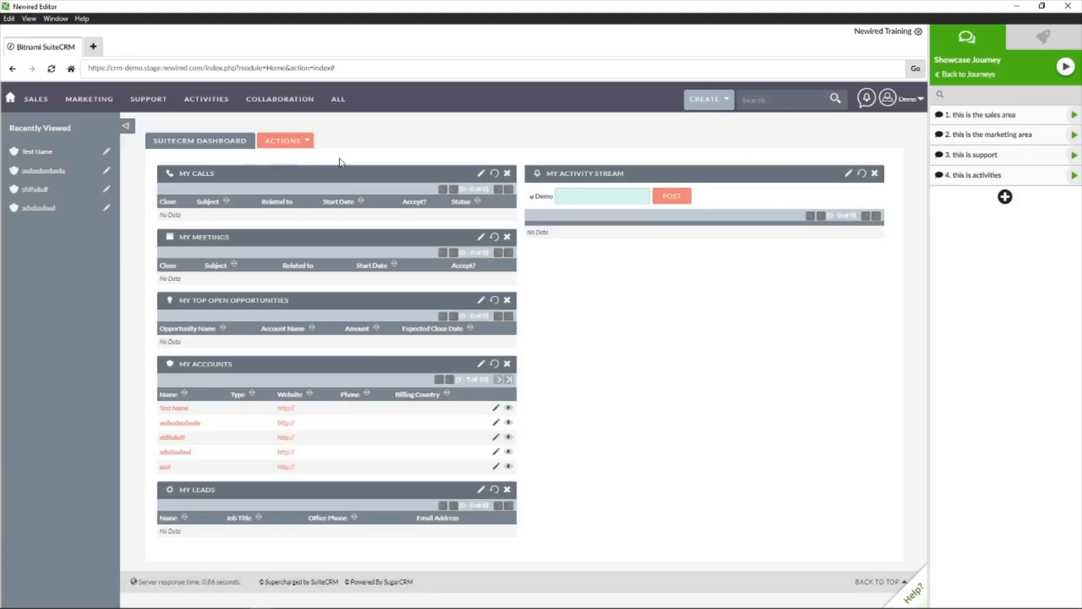
# Step: Replay the Showcase Journey from the sales area callout through the activities callout and end it
pyautogui.click(1065, 79)
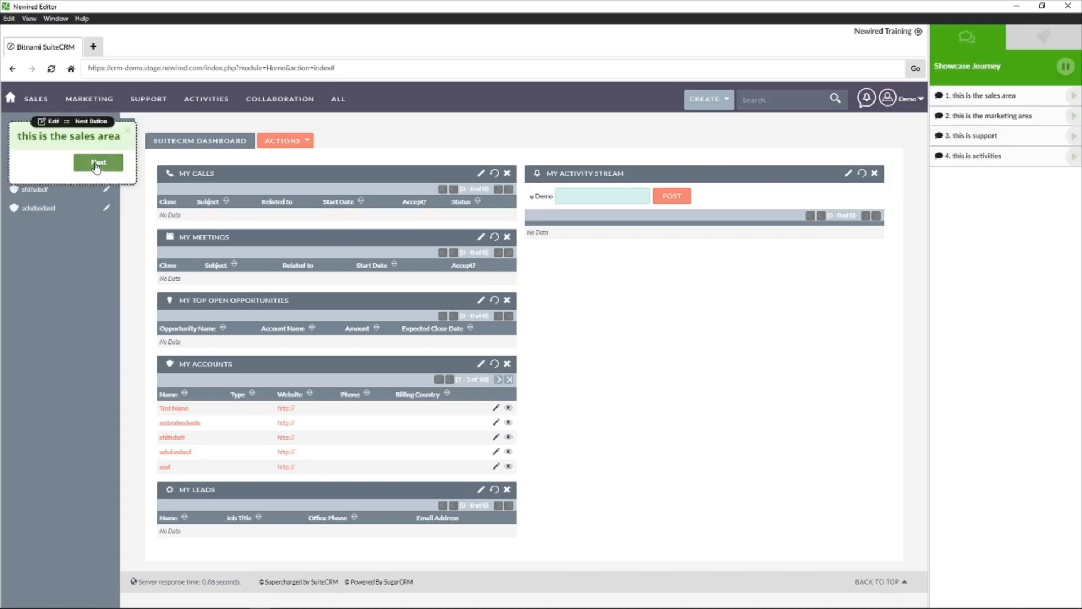
pyautogui.click(97, 164)
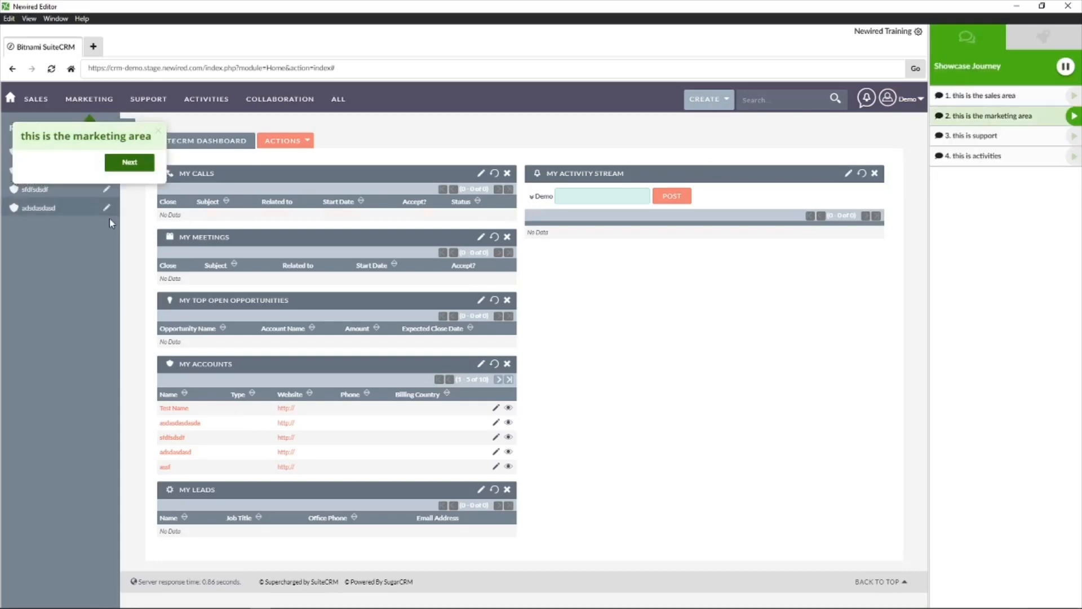
pyautogui.click(149, 169)
pyautogui.click(150, 169)
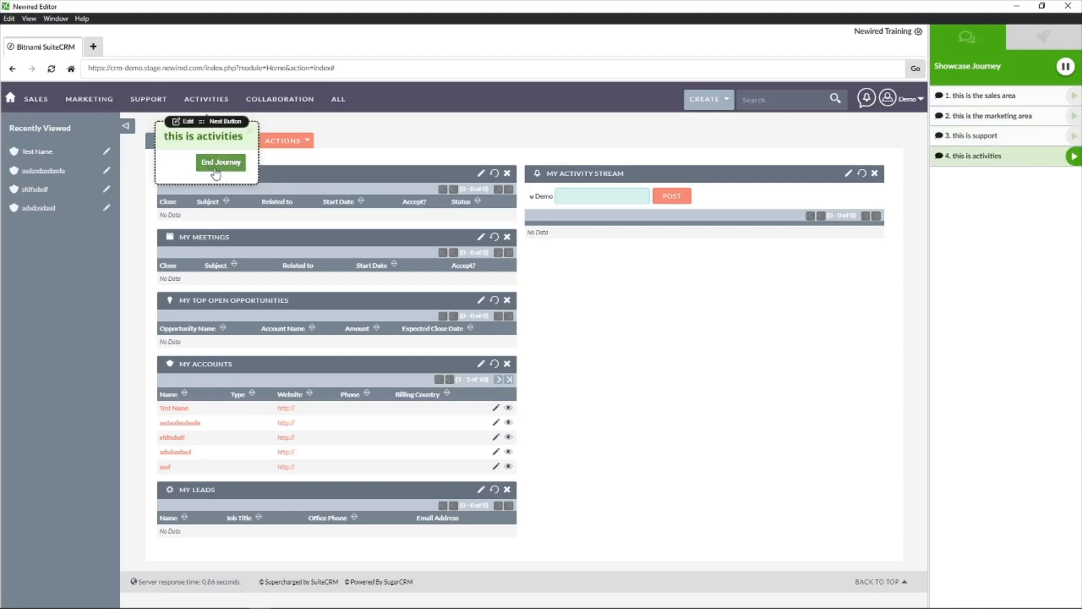
pyautogui.click(221, 163)
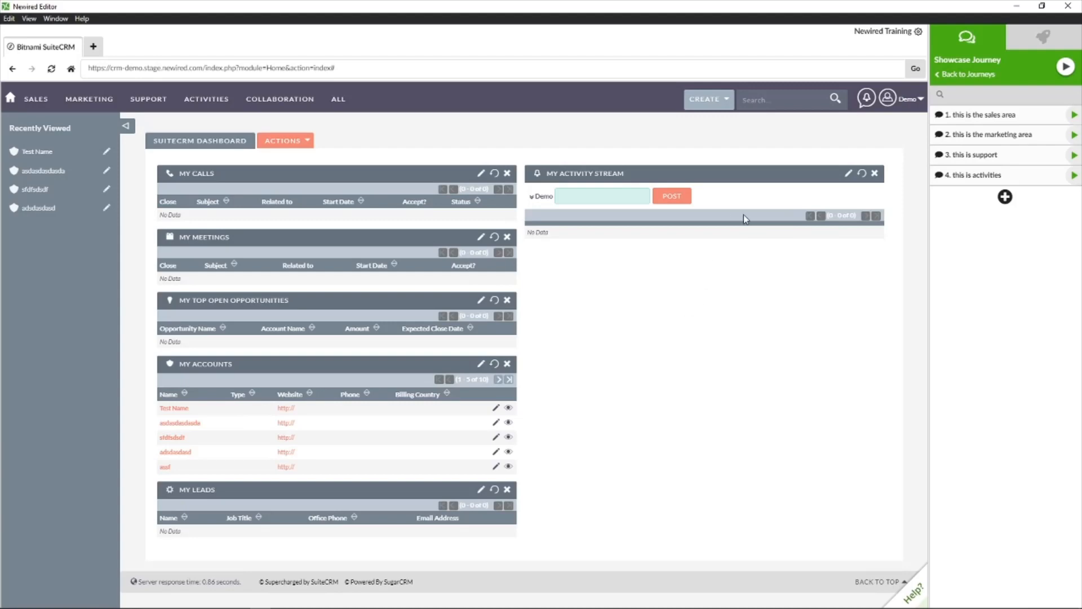
# Step: Play the journey from the sales area callout and open that callout for editing, keeping the preview in view
pyautogui.moveTo(1035, 116)
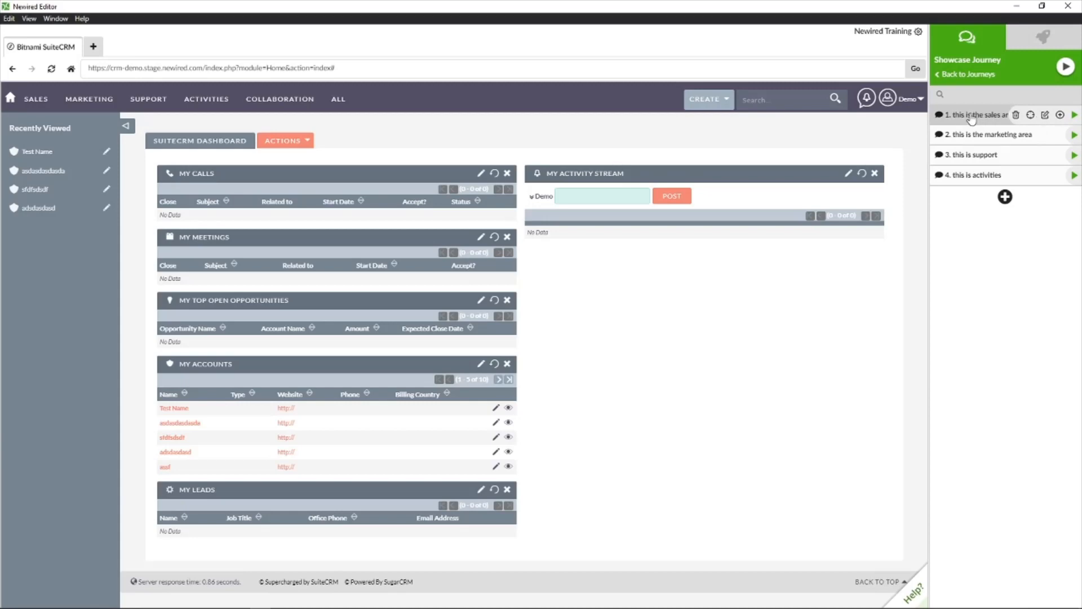
pyautogui.click(1073, 116)
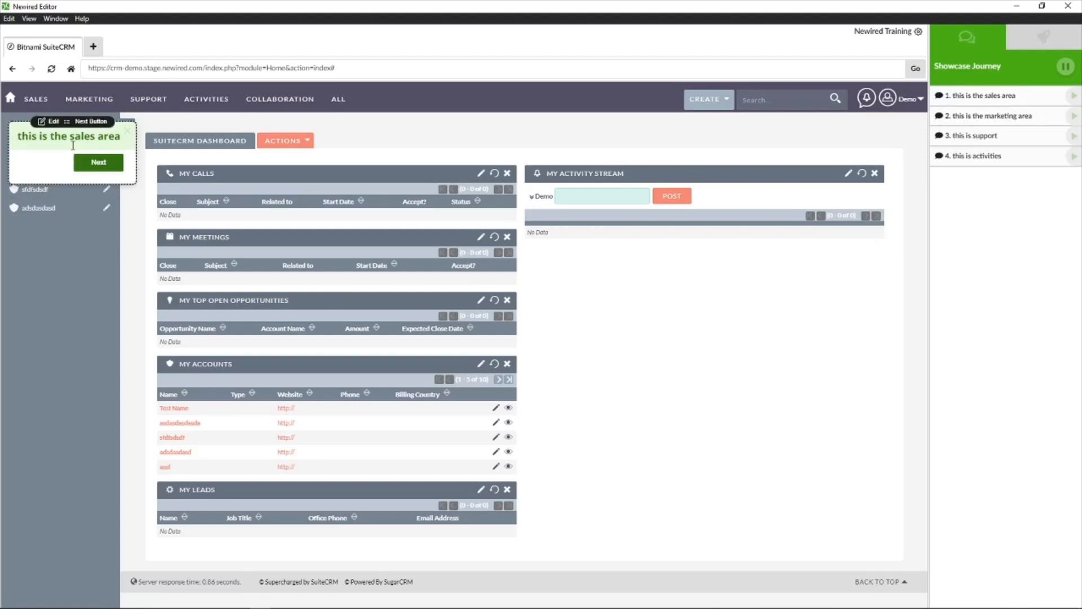
pyautogui.click(49, 122)
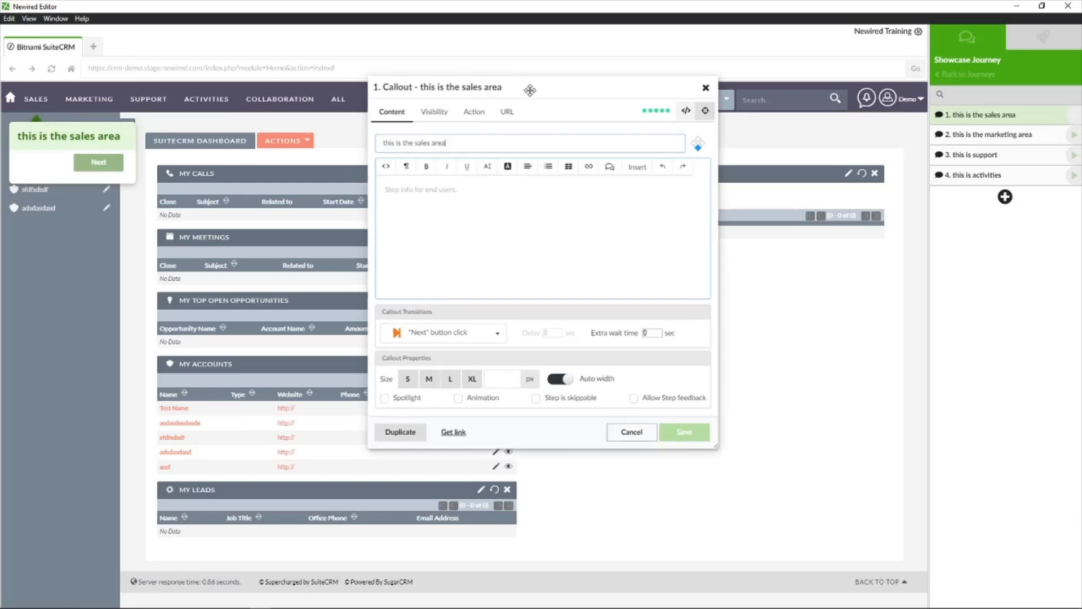
pyautogui.moveTo(529, 88); pyautogui.dragTo(555, 125)
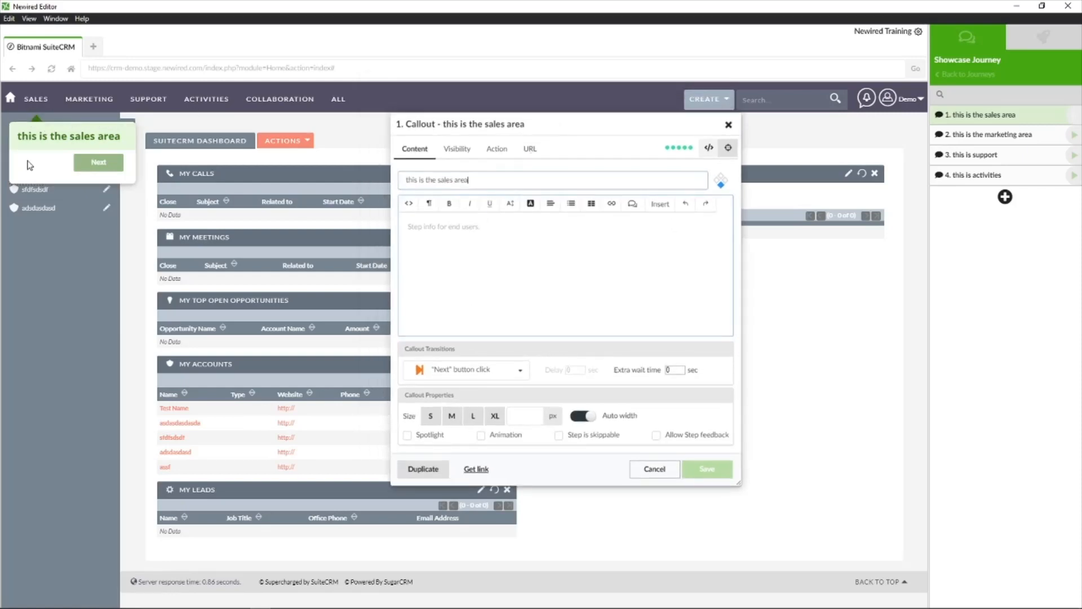
# Step: Try placing the sales area callout to the right of the Sales menu and restore its placement below it
pyautogui.click(721, 180)
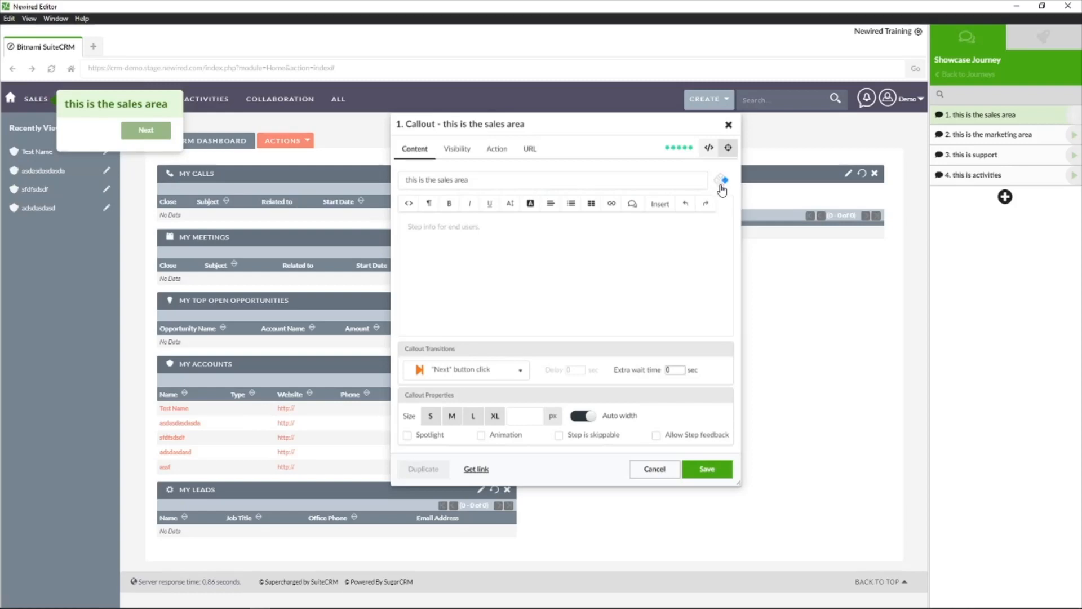
pyautogui.click(721, 181)
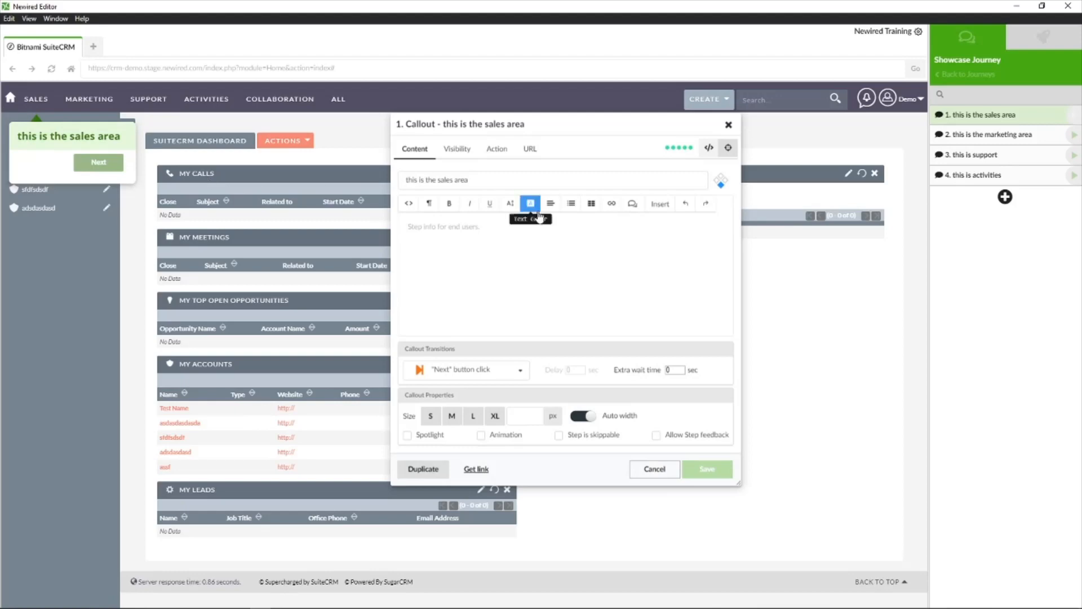
pyautogui.click(483, 183)
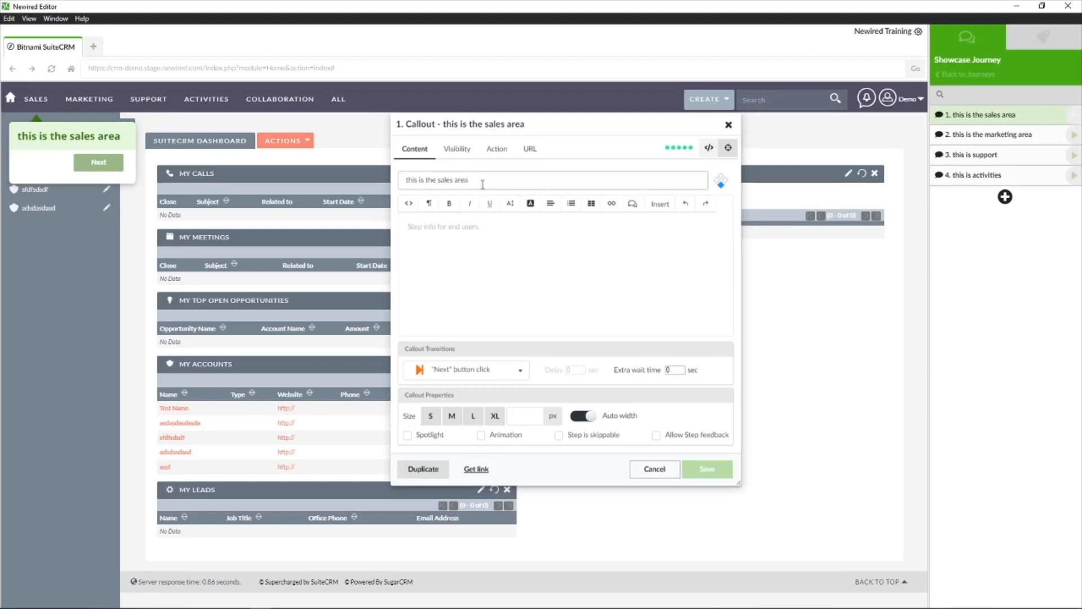
# Step: Enter "description" as the body text of the sales area callout
pyautogui.click(439, 236)
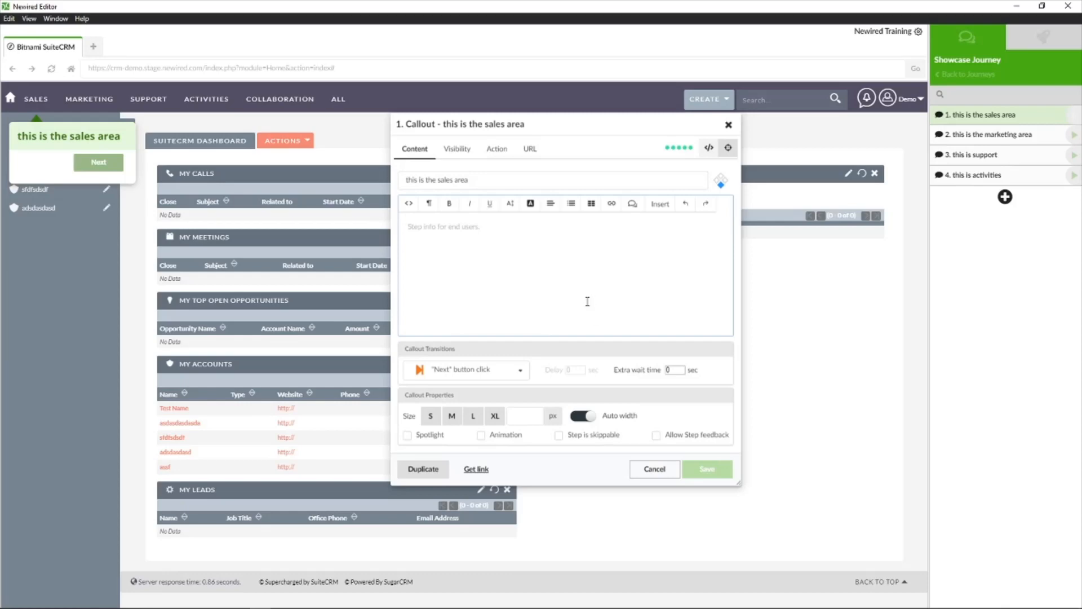
pyautogui.write('descrit')
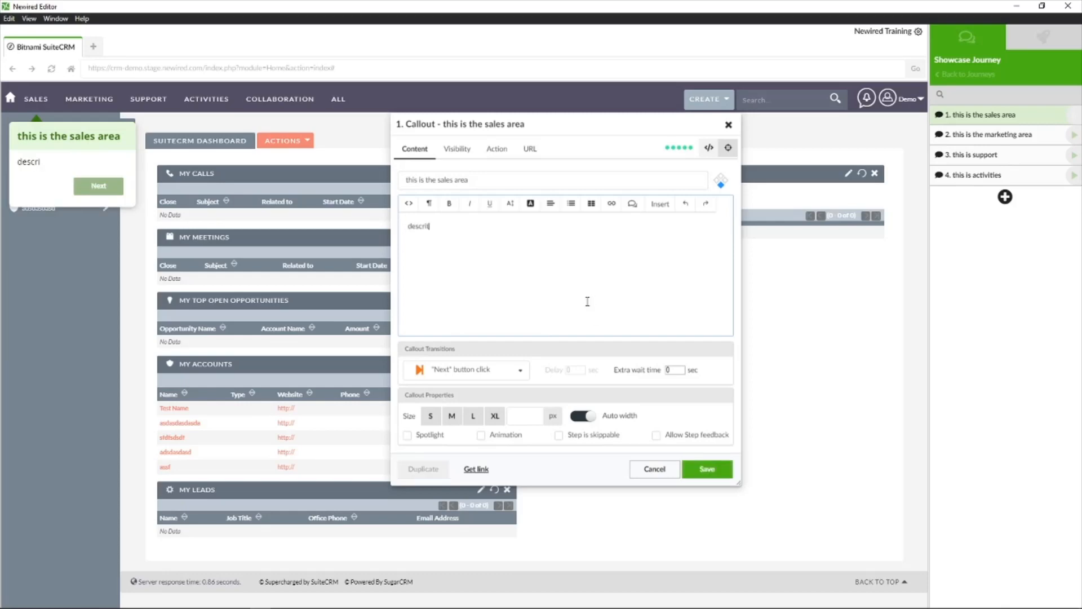
pyautogui.press('BackSpace')
pyautogui.write('ption')
# Step: Examine the body text's HTML source and its formatting options, including paragraph, font size, text colour, list and link
pyautogui.click(409, 204)
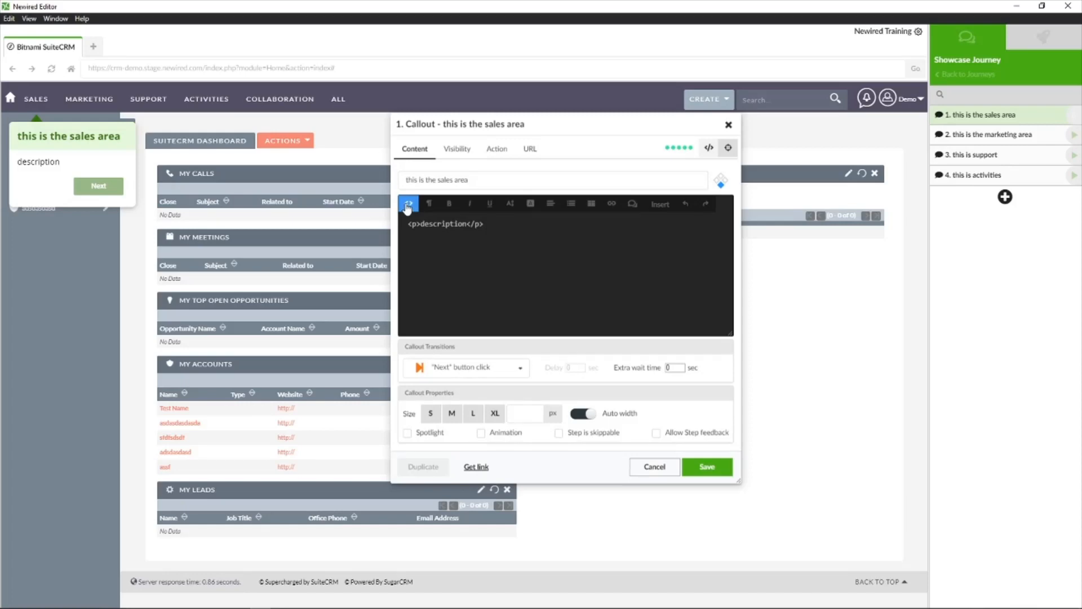
pyautogui.click(408, 206)
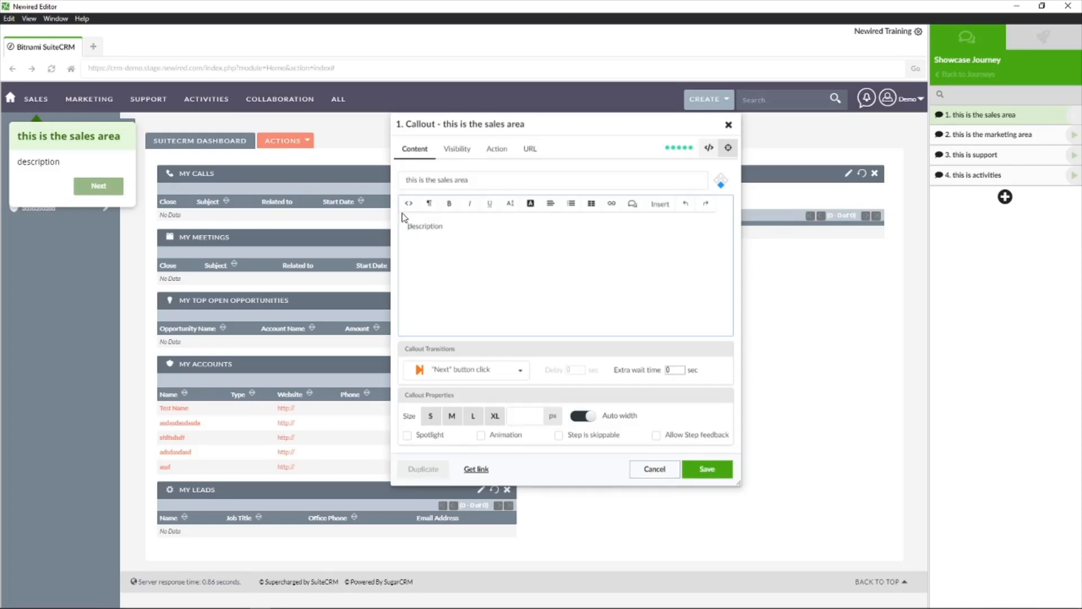
pyautogui.click(434, 203)
pyautogui.click(434, 204)
pyautogui.click(511, 206)
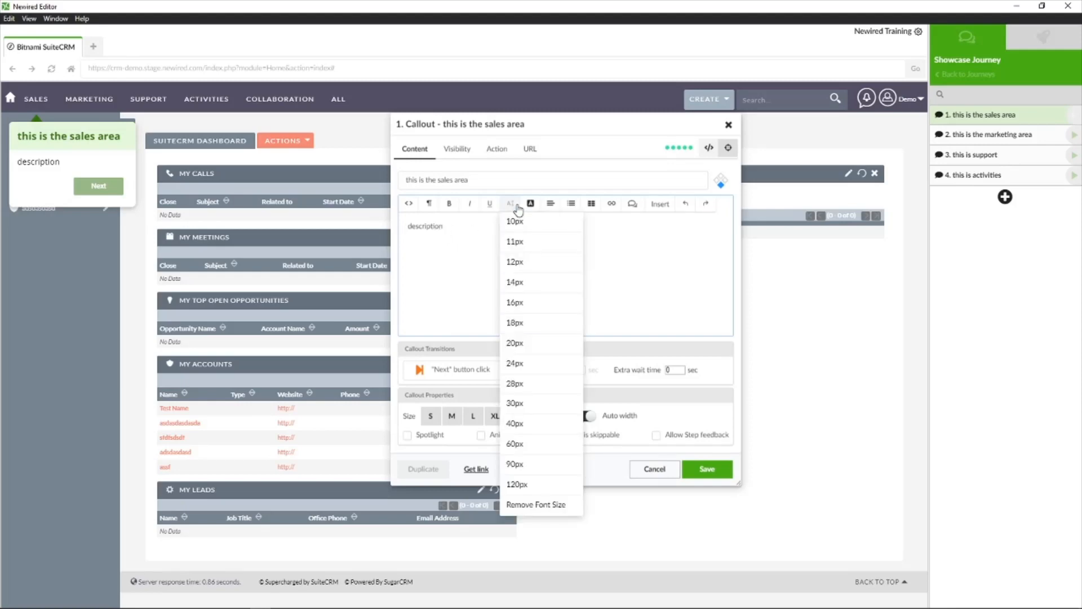
pyautogui.click(531, 204)
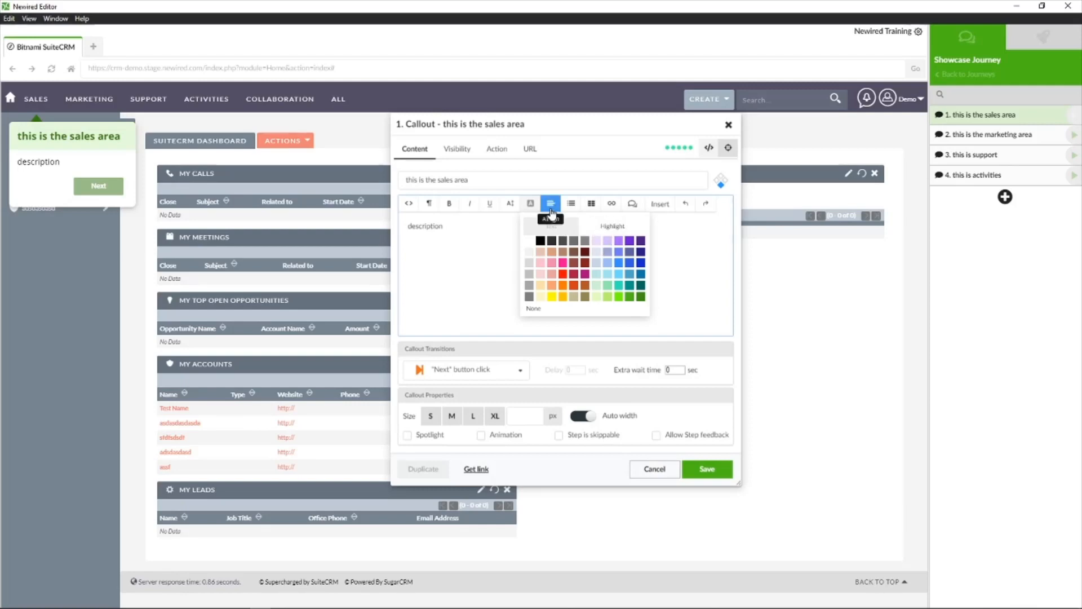
pyautogui.click(530, 203)
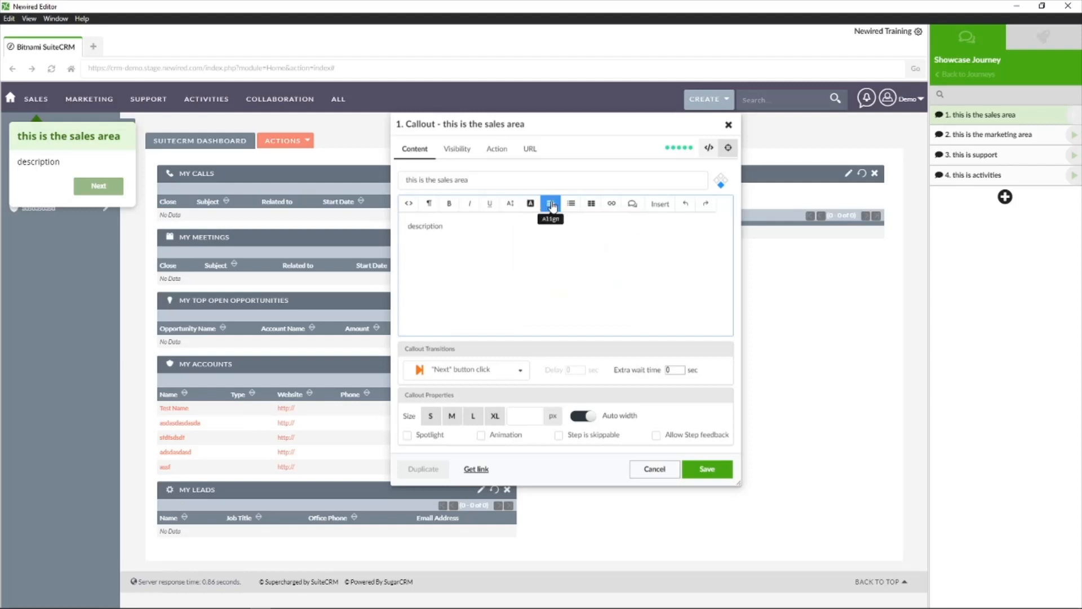
pyautogui.click(567, 205)
pyautogui.click(615, 203)
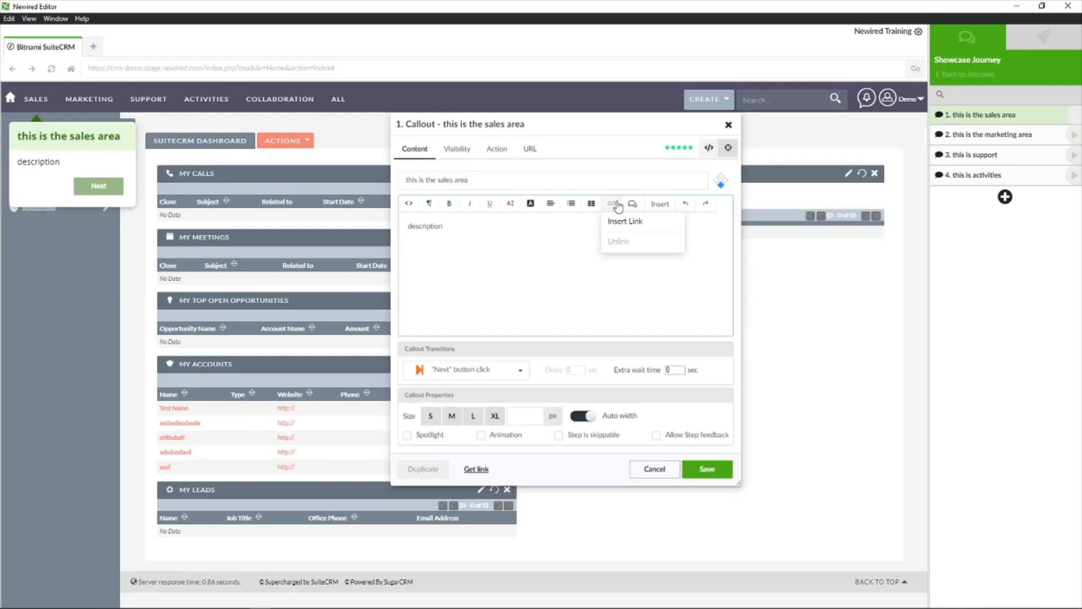
pyautogui.click(618, 207)
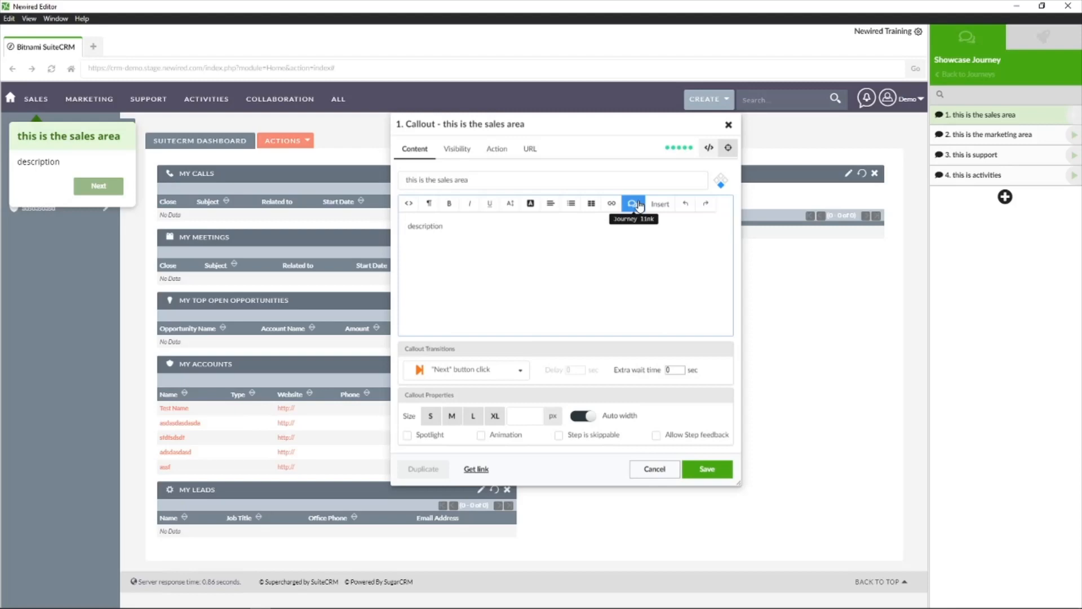
# Step: Insert a journey link to Login Journey before the description text and delete it again
pyautogui.click(639, 205)
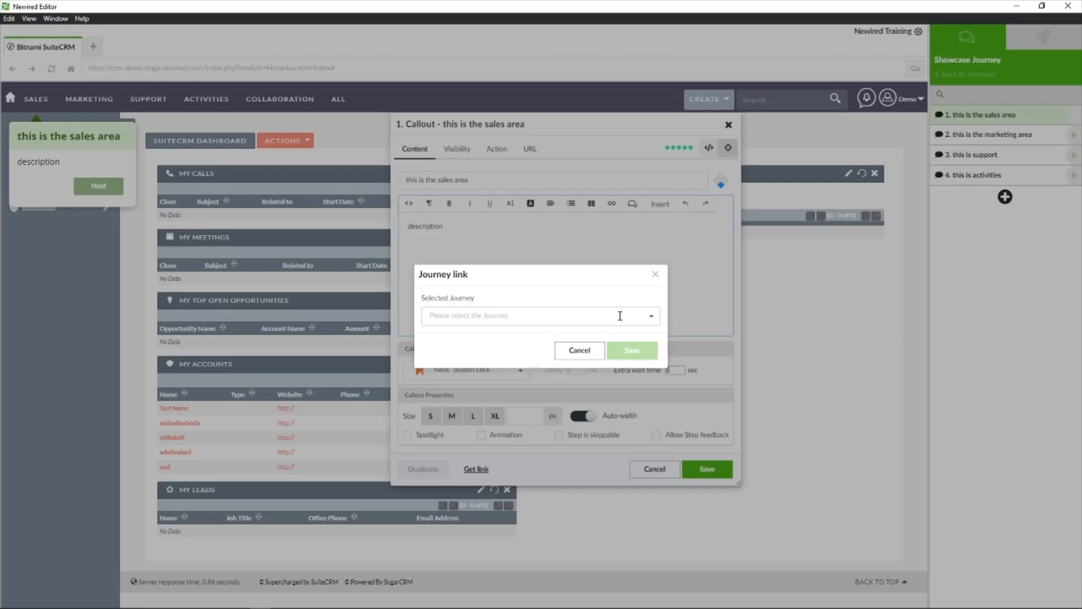
pyautogui.click(647, 317)
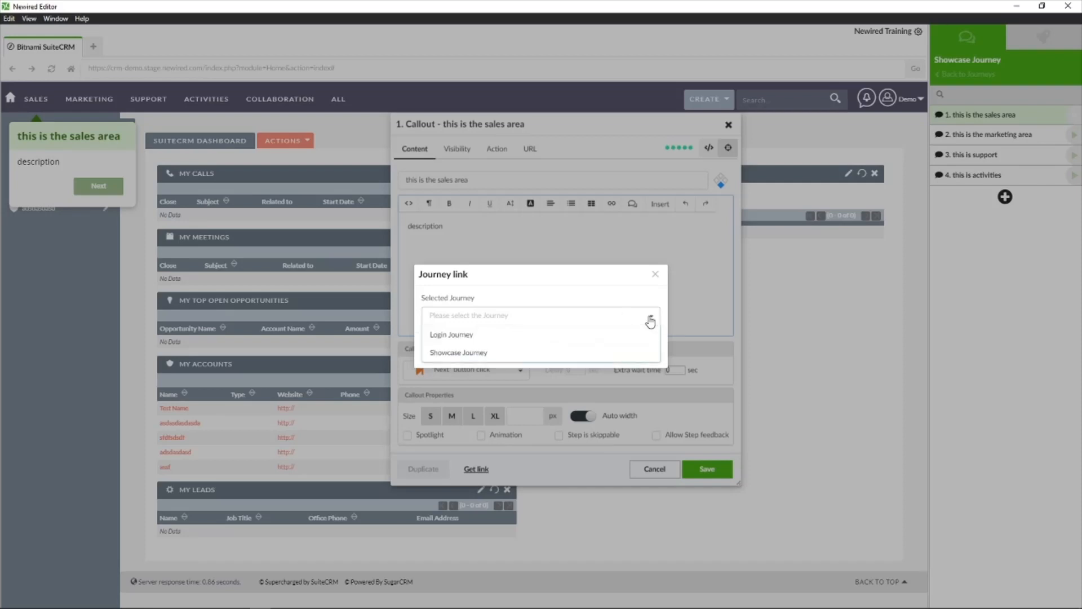
pyautogui.click(498, 335)
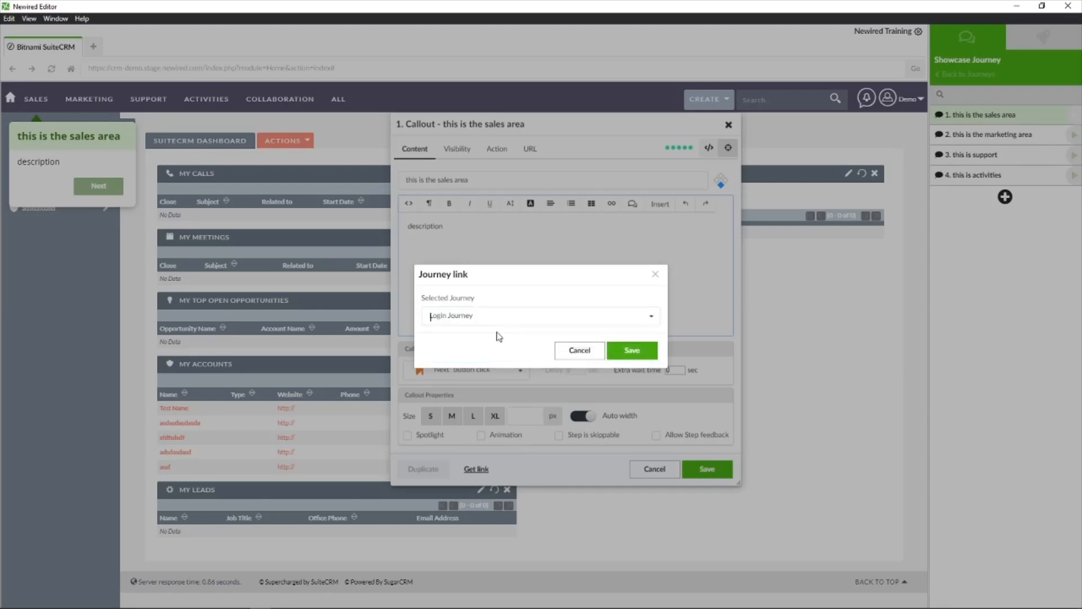
pyautogui.click(629, 353)
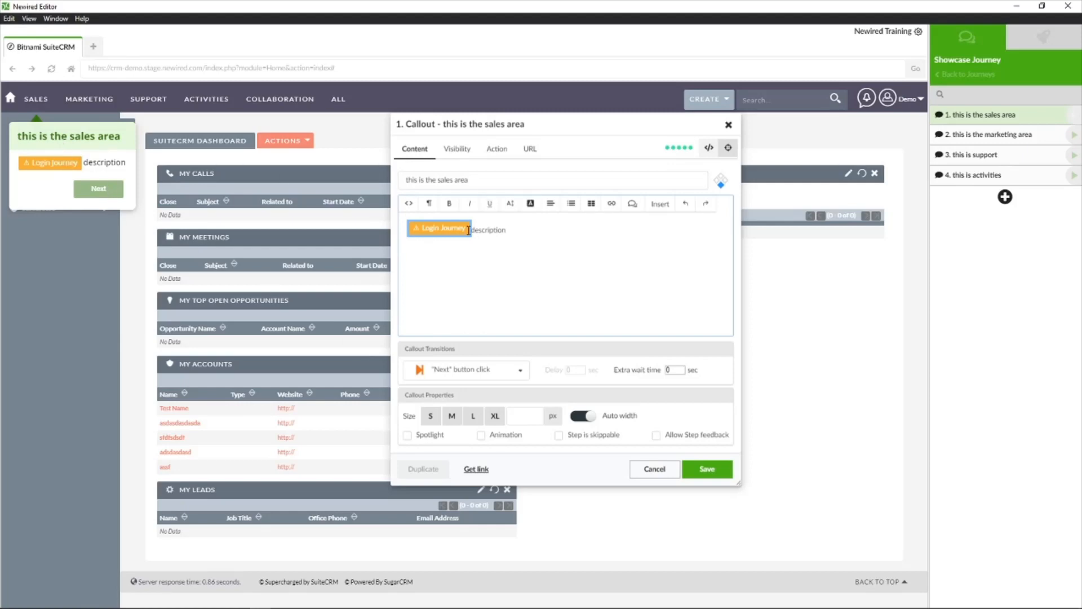
pyautogui.moveTo(445, 228)
pyautogui.click(476, 230)
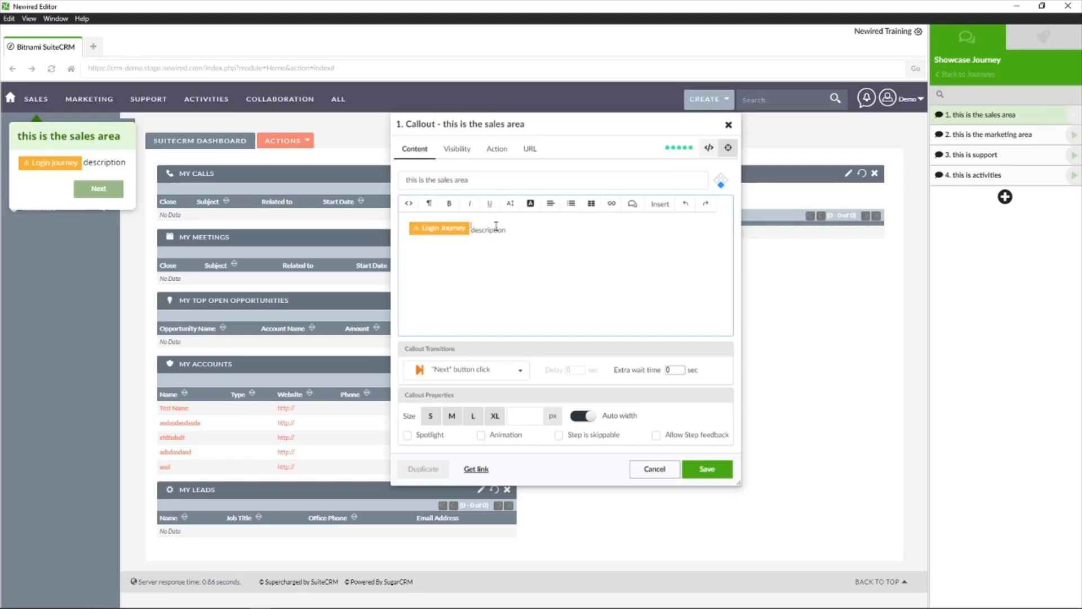
pyautogui.press('BackSpace')
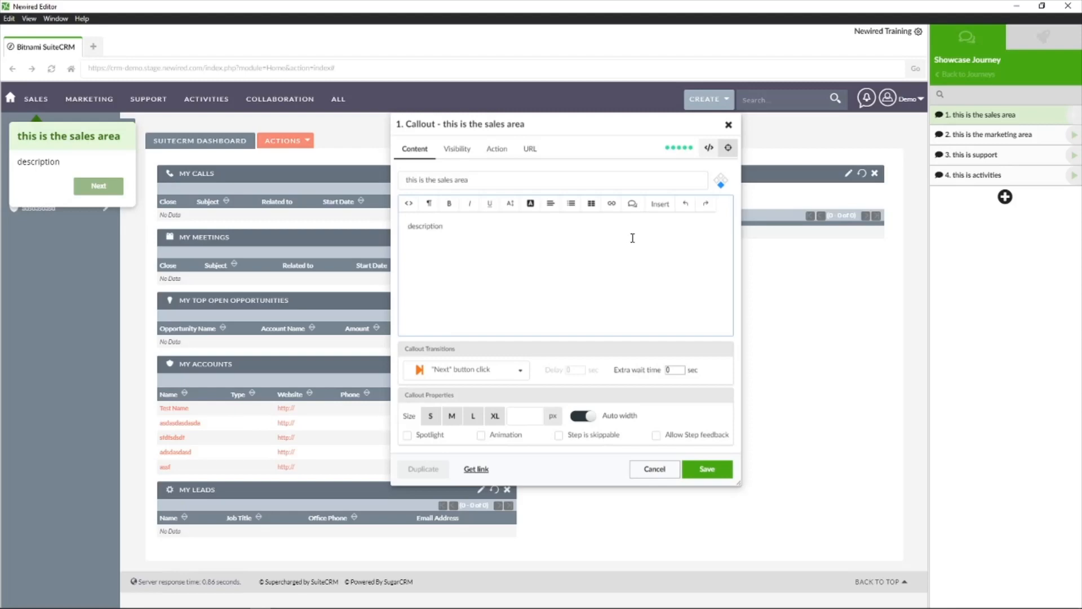
# Step: Examine the image insertion options for the callout body and cancel without inserting an image
pyautogui.click(662, 210)
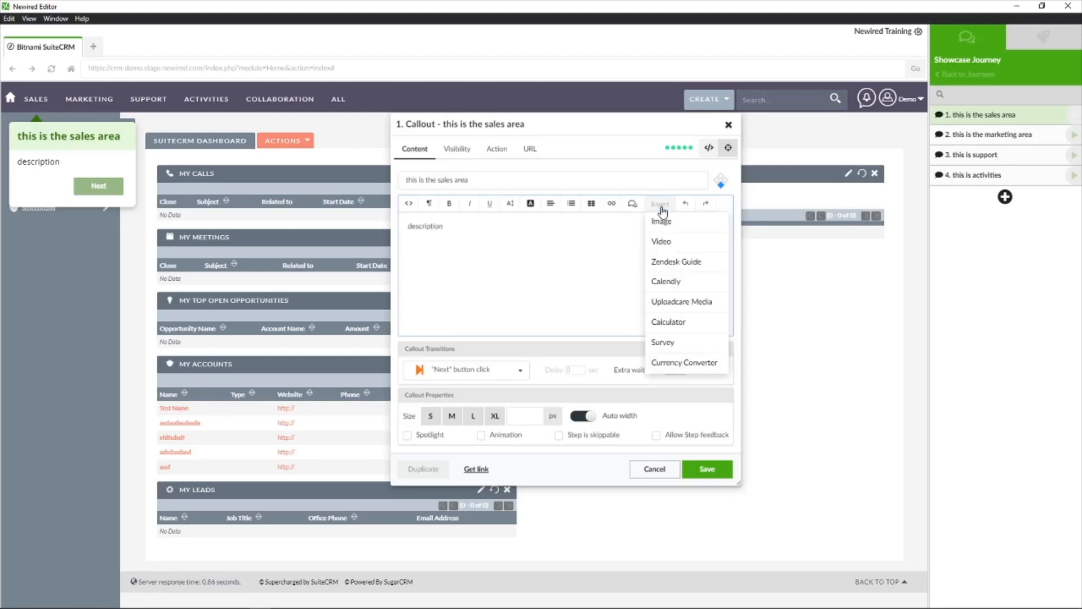
pyautogui.click(699, 225)
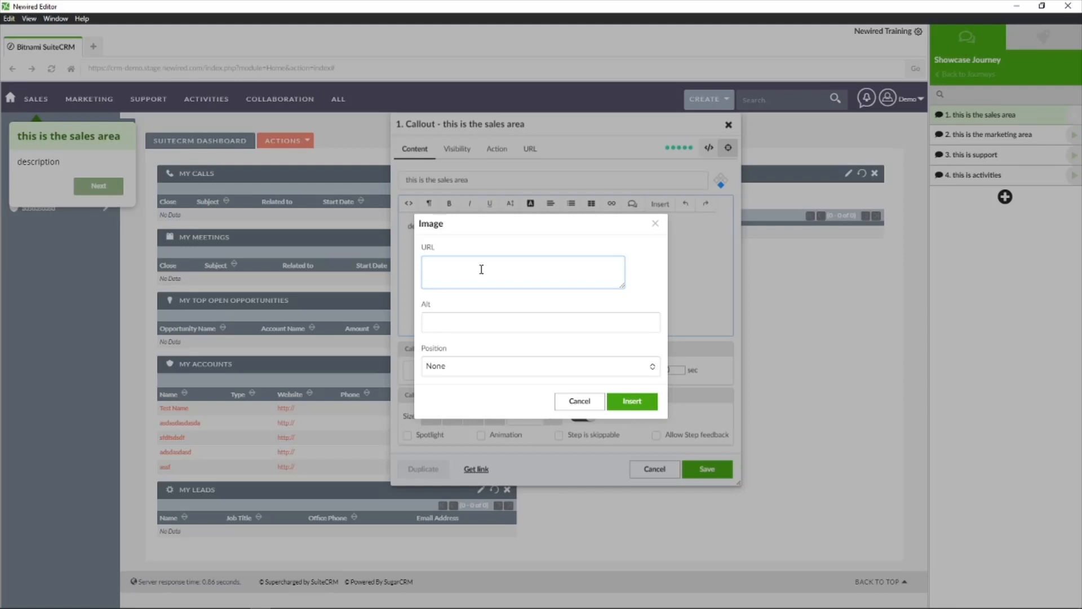
pyautogui.click(577, 401)
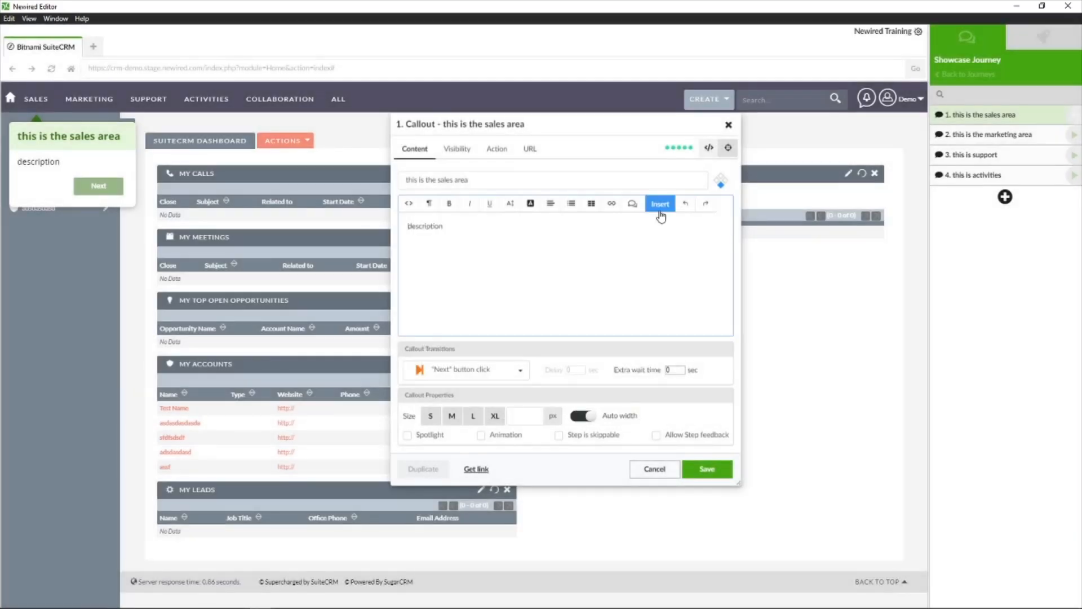
# Step: Examine the video insertion options for the callout body and cancel without inserting a video
pyautogui.click(661, 204)
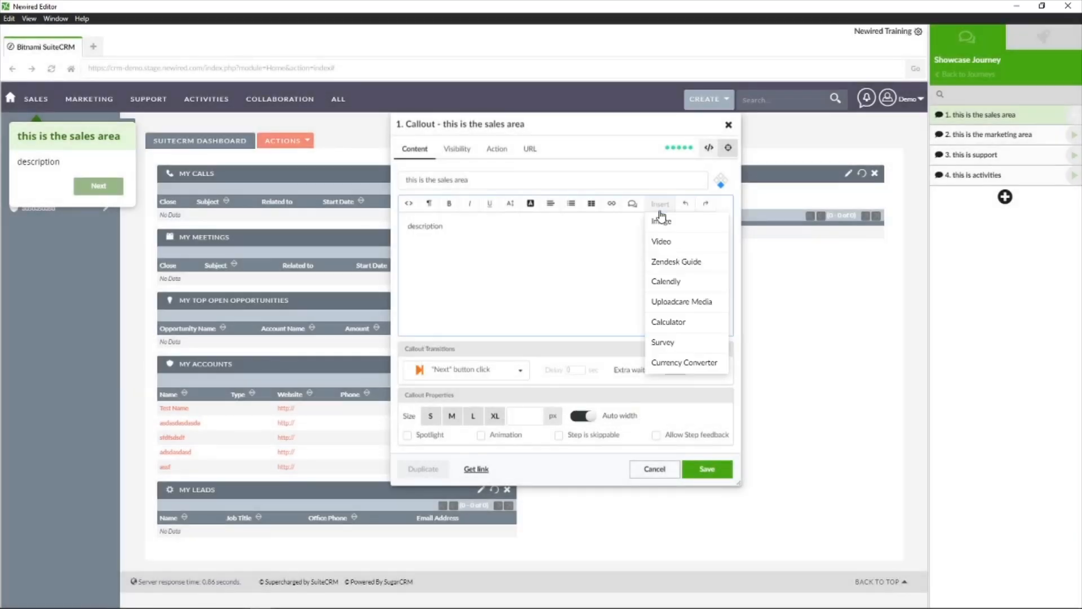
pyautogui.click(689, 244)
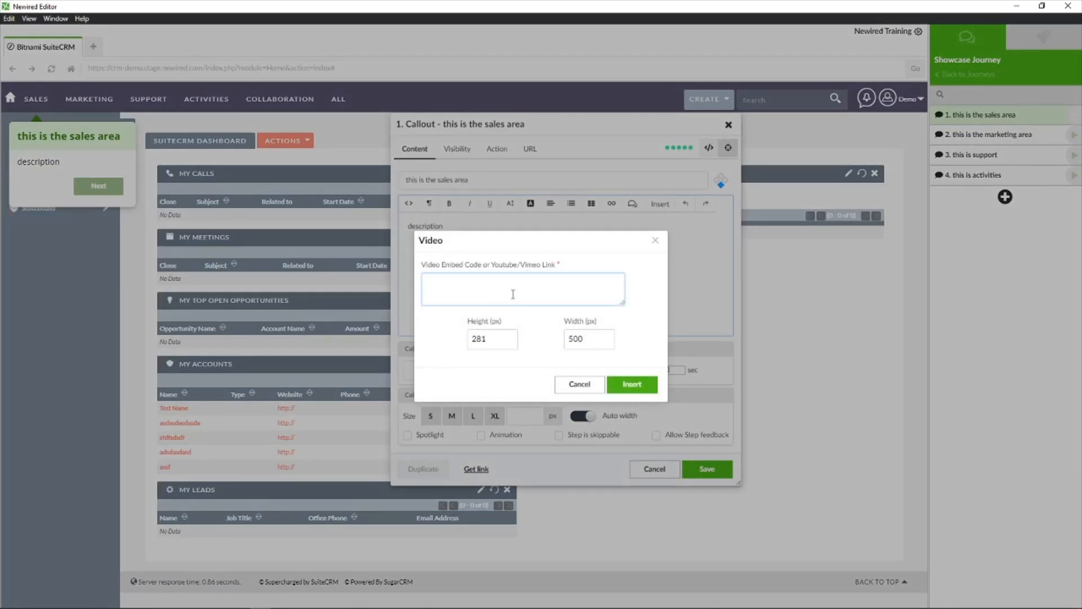
pyautogui.click(589, 387)
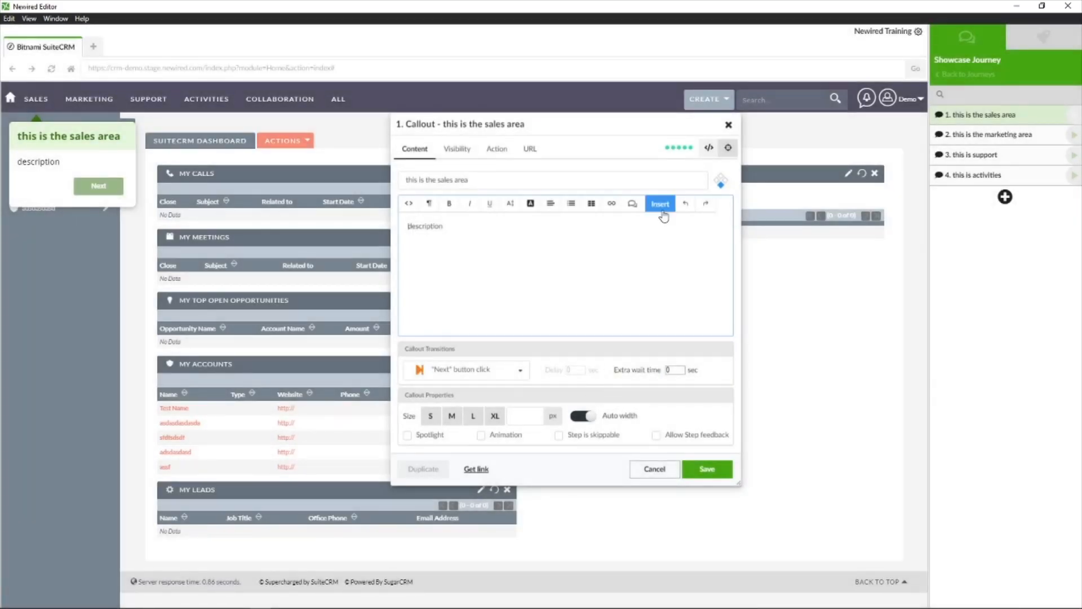
# Step: Insert a Calculator above the description text in the callout body and delete it again
pyautogui.click(664, 212)
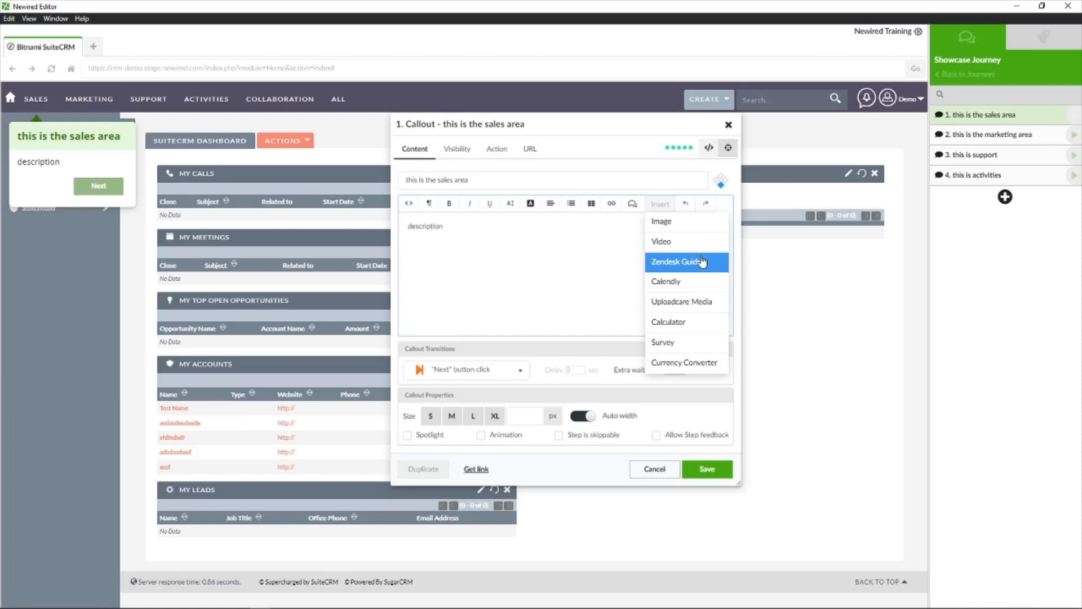
pyautogui.click(694, 331)
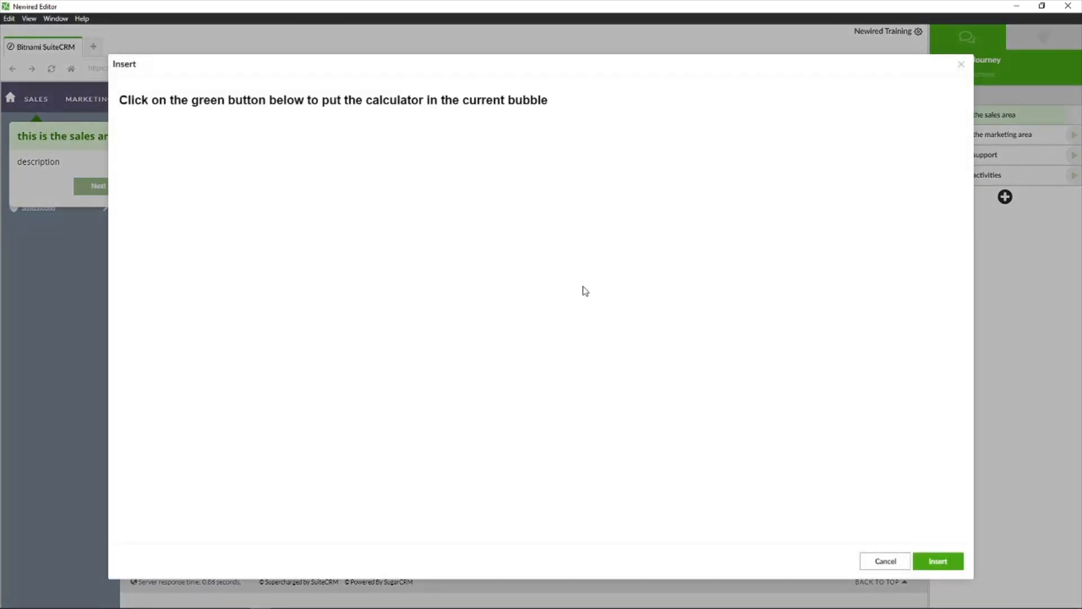
pyautogui.click(938, 561)
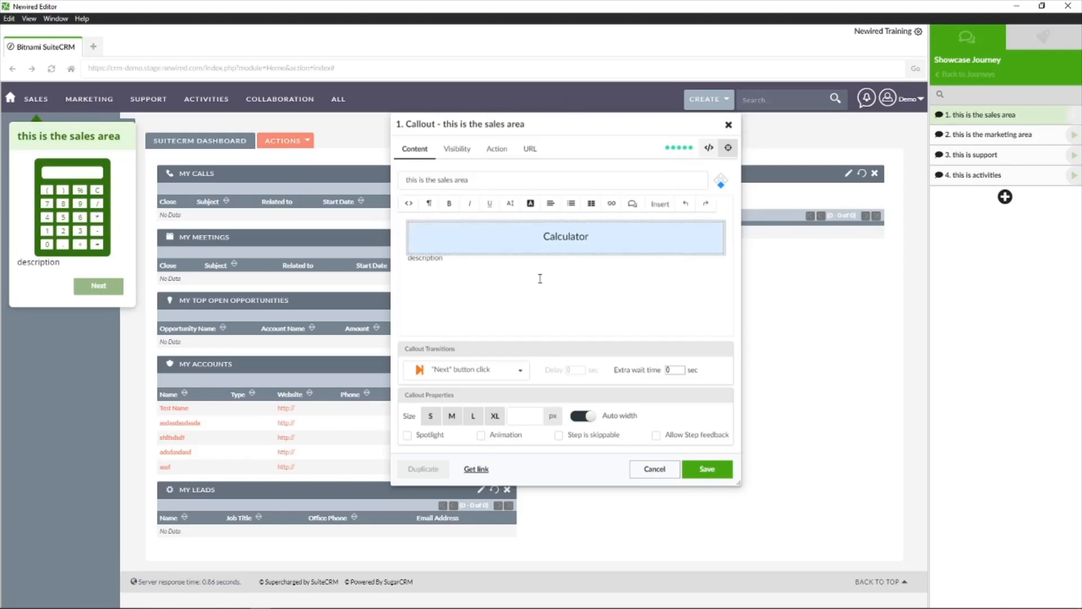
pyautogui.click(713, 244)
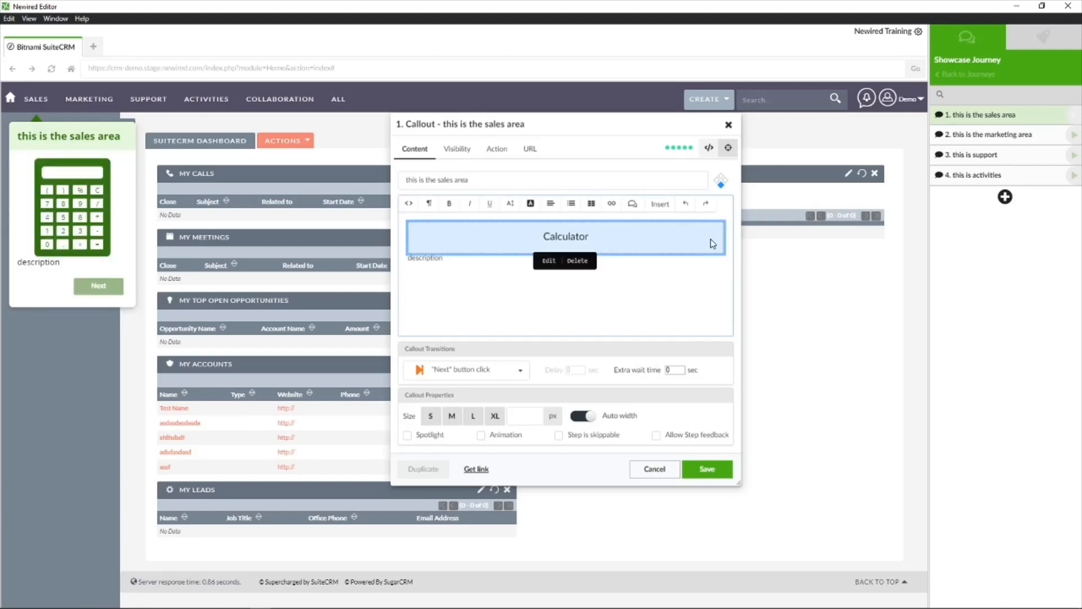
pyautogui.press('Delete')
pyautogui.click(660, 203)
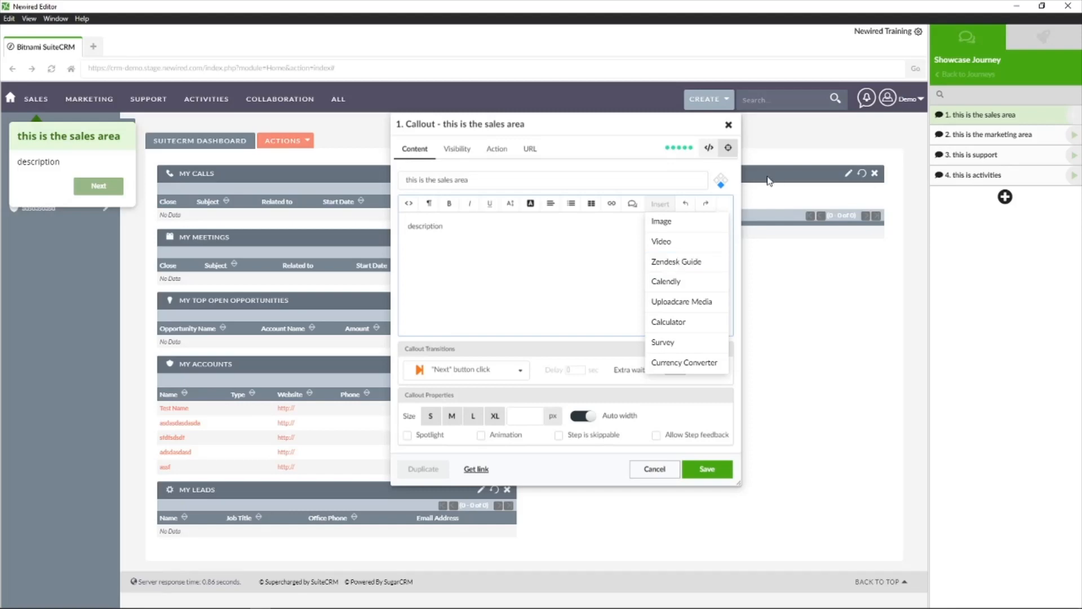
pyautogui.click(611, 259)
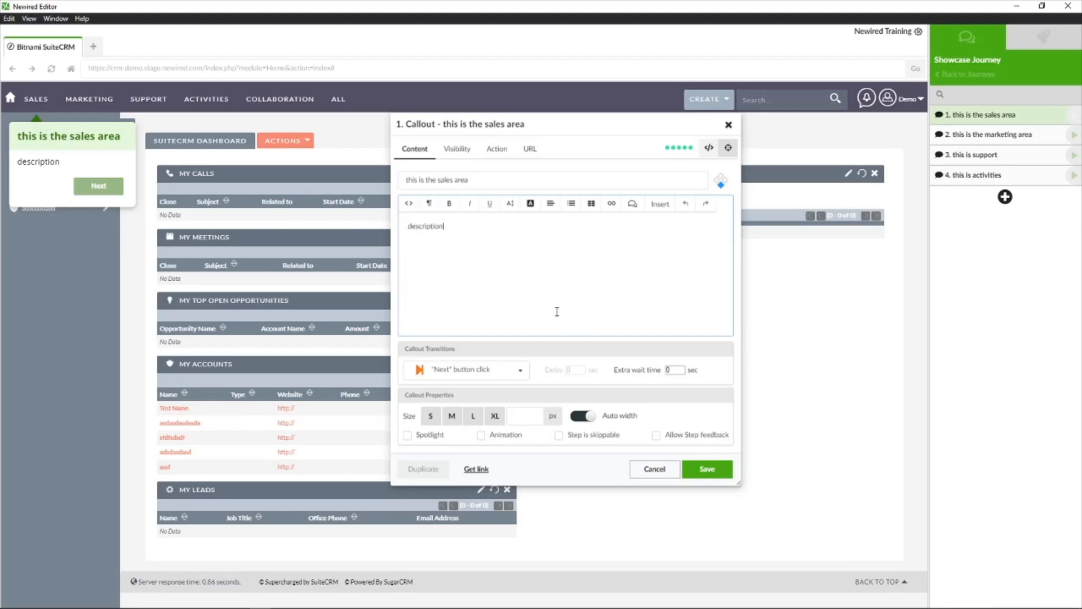
# Step: Try the Click and Edit input transitions for the sales area callout
pyautogui.click(488, 371)
pyautogui.scroll(-1, 485, 437)
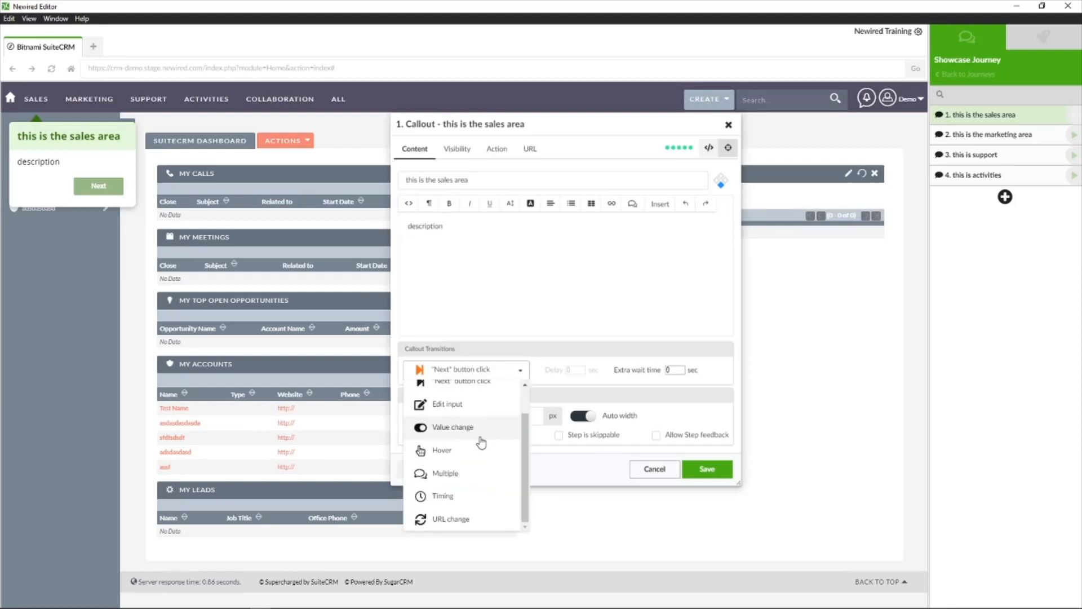
pyautogui.scroll(1, 490, 406)
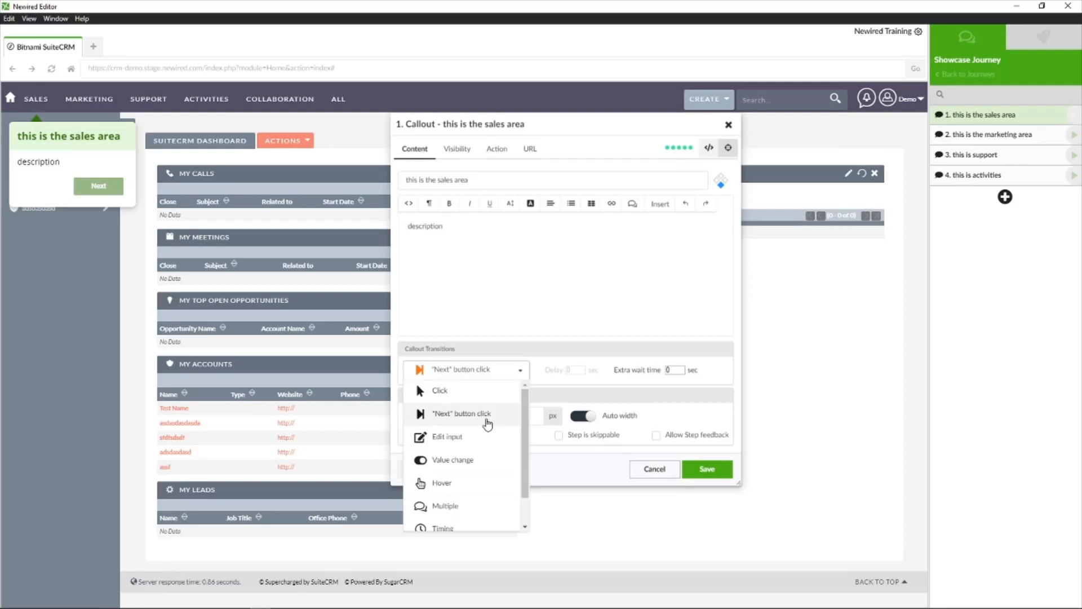
pyautogui.click(473, 394)
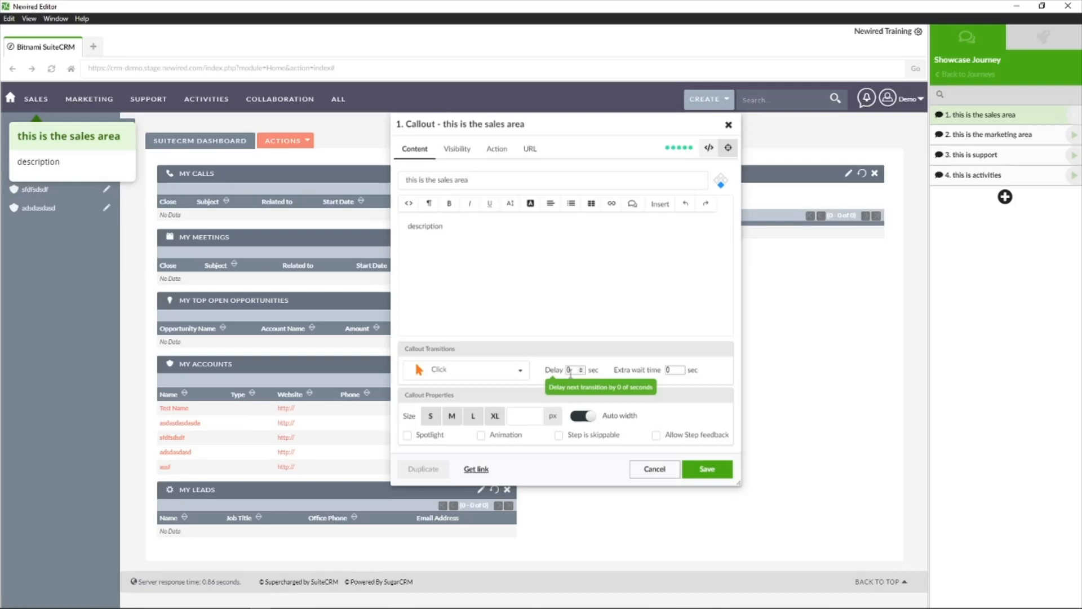
pyautogui.click(521, 374)
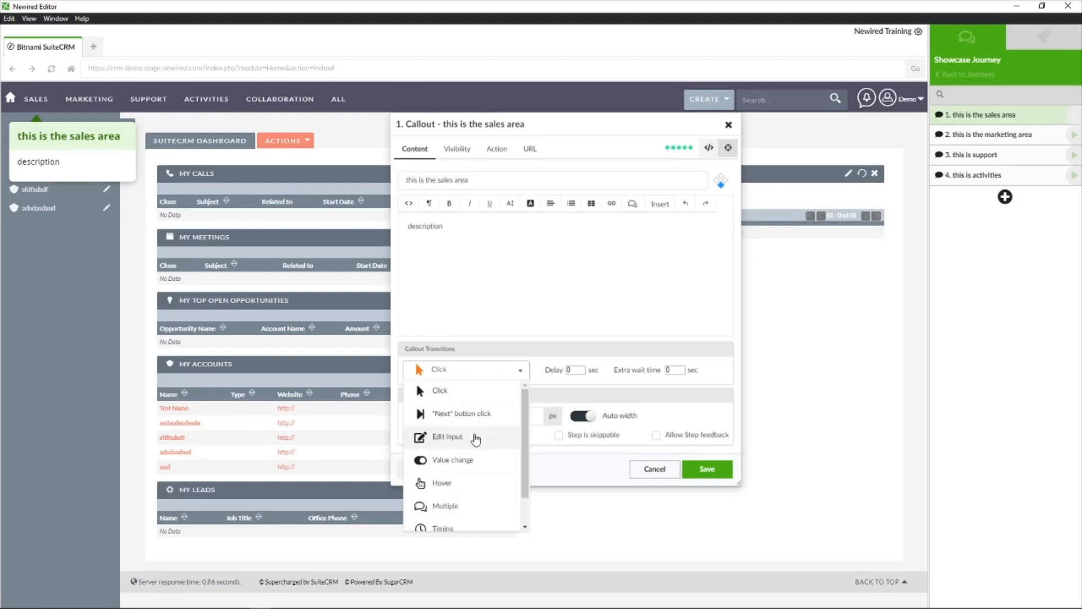
pyautogui.click(447, 437)
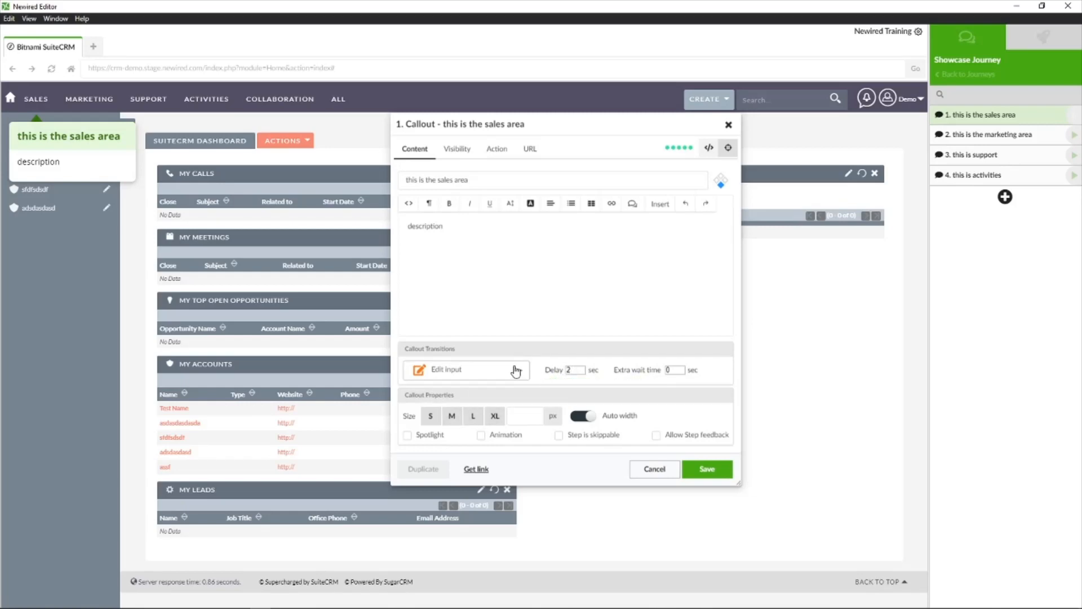
# Step: Try the M, L and XL sizes for the callout, then turn Auto width back on
pyautogui.click(453, 416)
pyautogui.click(472, 416)
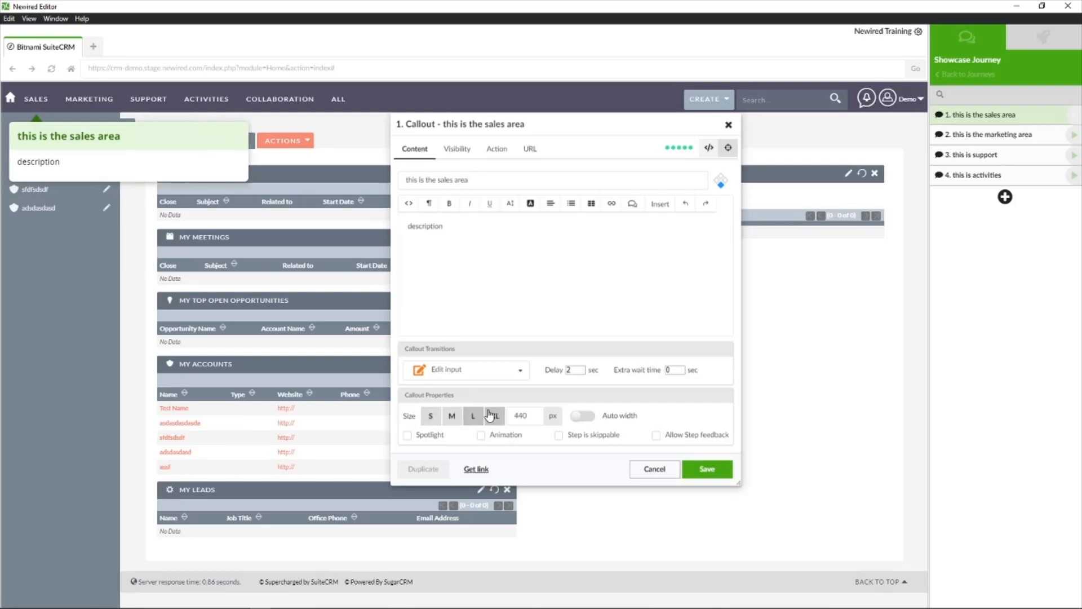
pyautogui.click(495, 415)
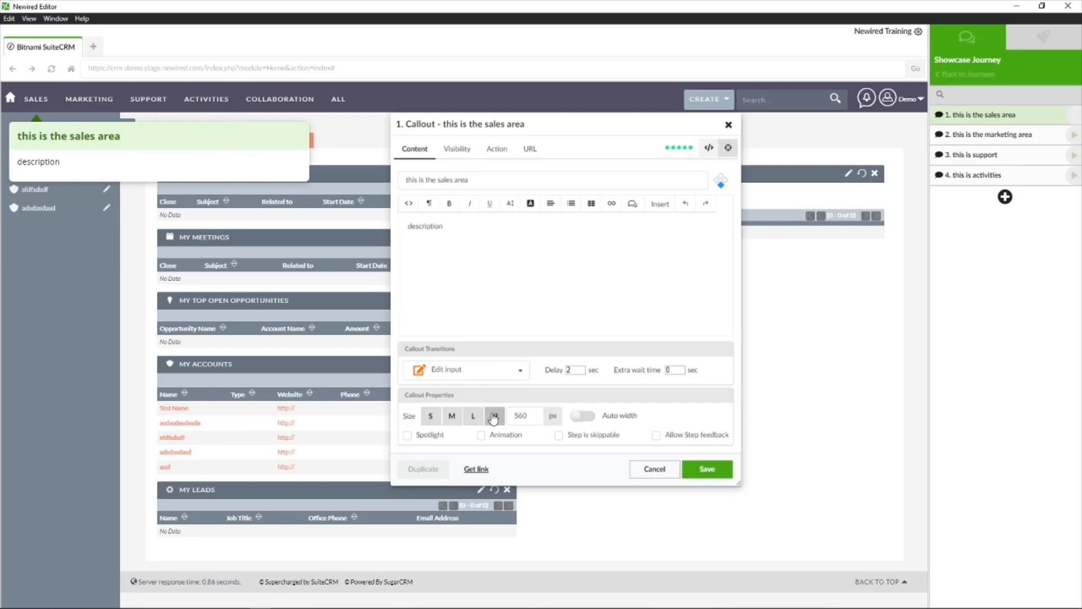
pyautogui.doubleClick(537, 415)
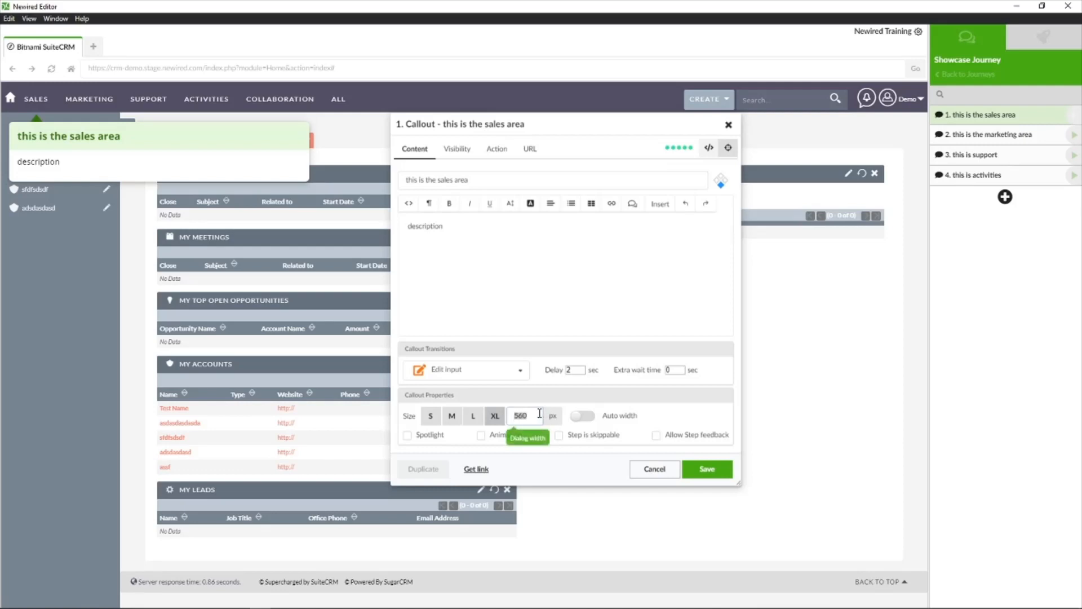
pyautogui.click(585, 417)
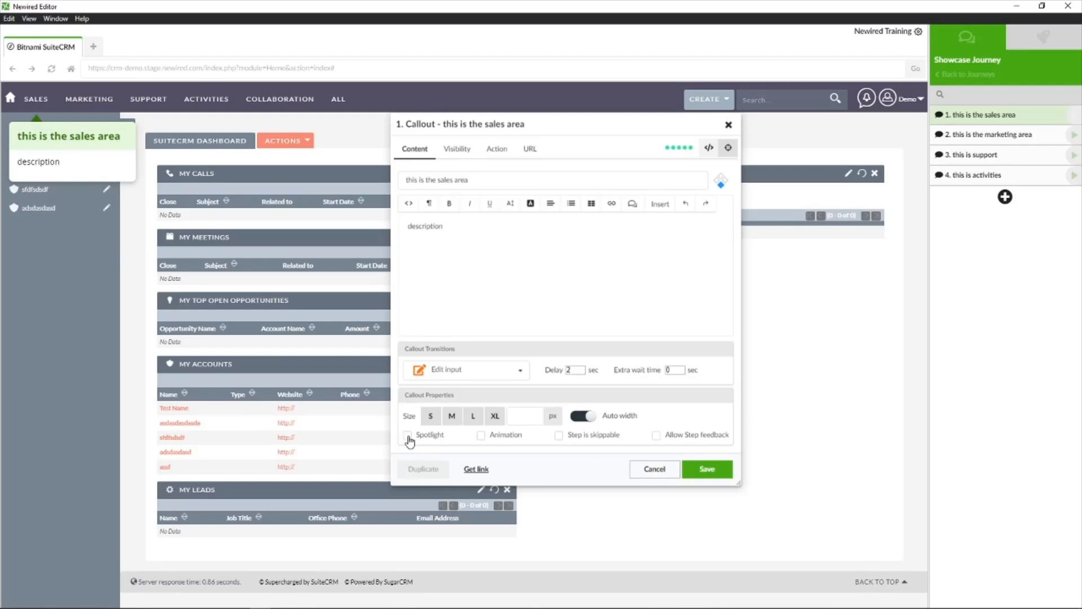
# Step: Set the callout transition back to "Next" button click
pyautogui.click(449, 369)
pyautogui.click(463, 416)
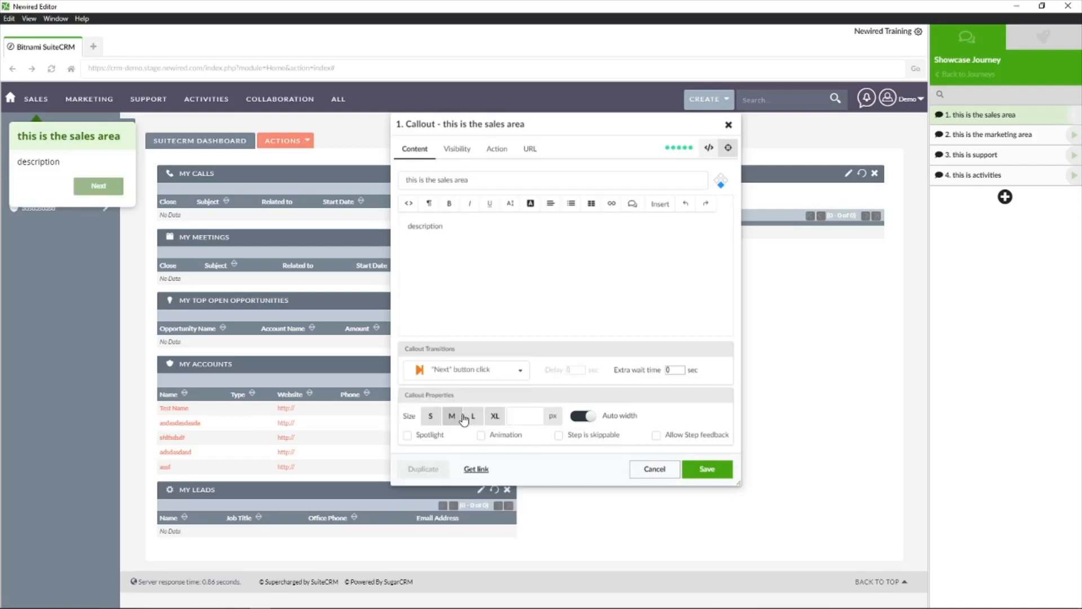
# Step: Try the Spotlight, Animation and Allow Step feedback properties on the callout, switching each off again
pyautogui.click(419, 437)
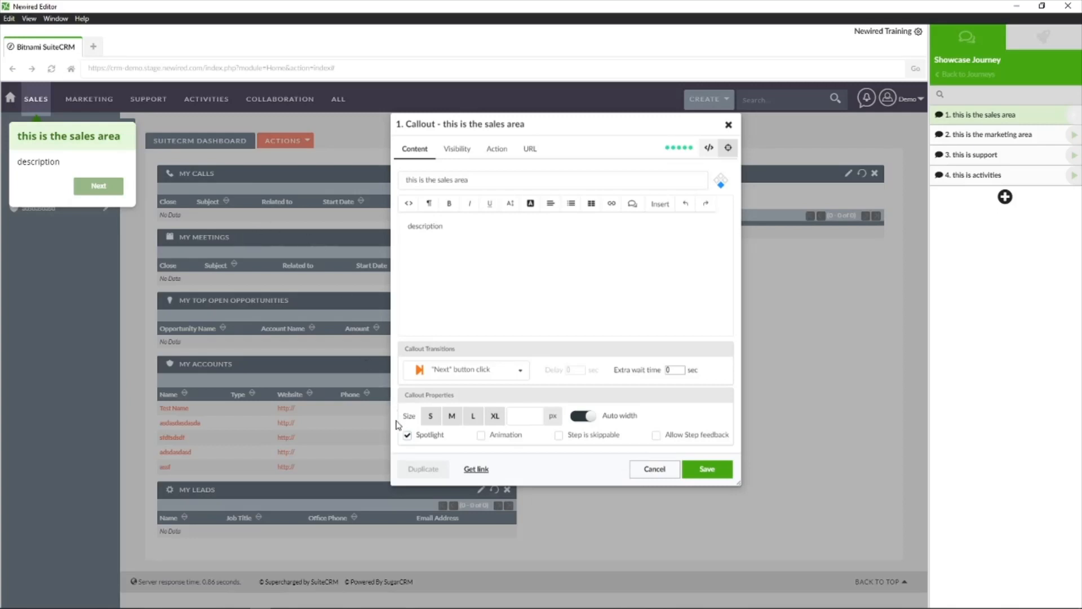
pyautogui.click(407, 436)
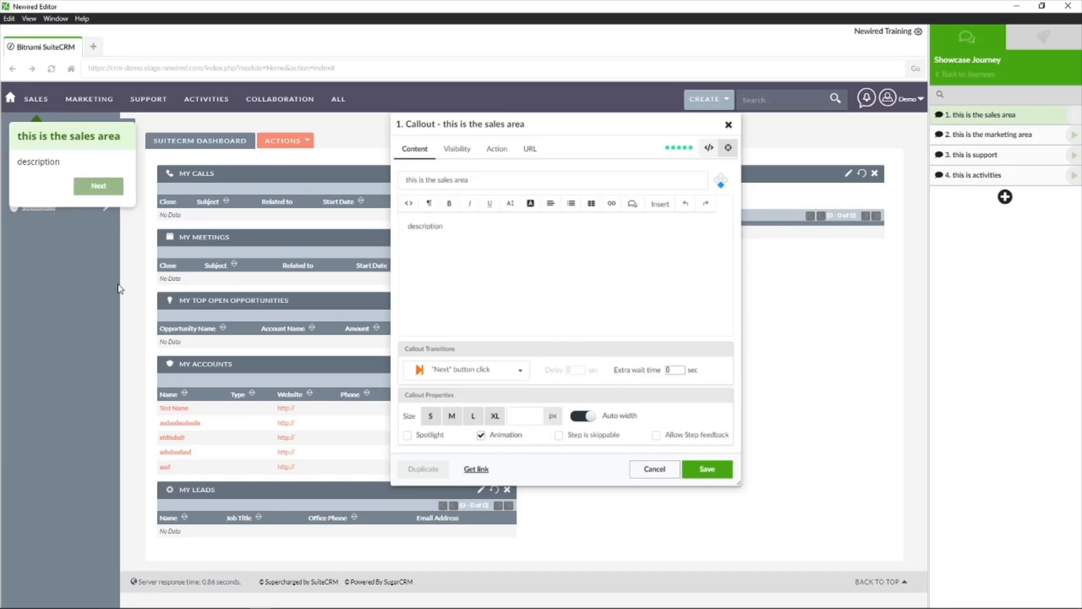
pyautogui.click(480, 435)
pyautogui.click(676, 437)
pyautogui.click(676, 439)
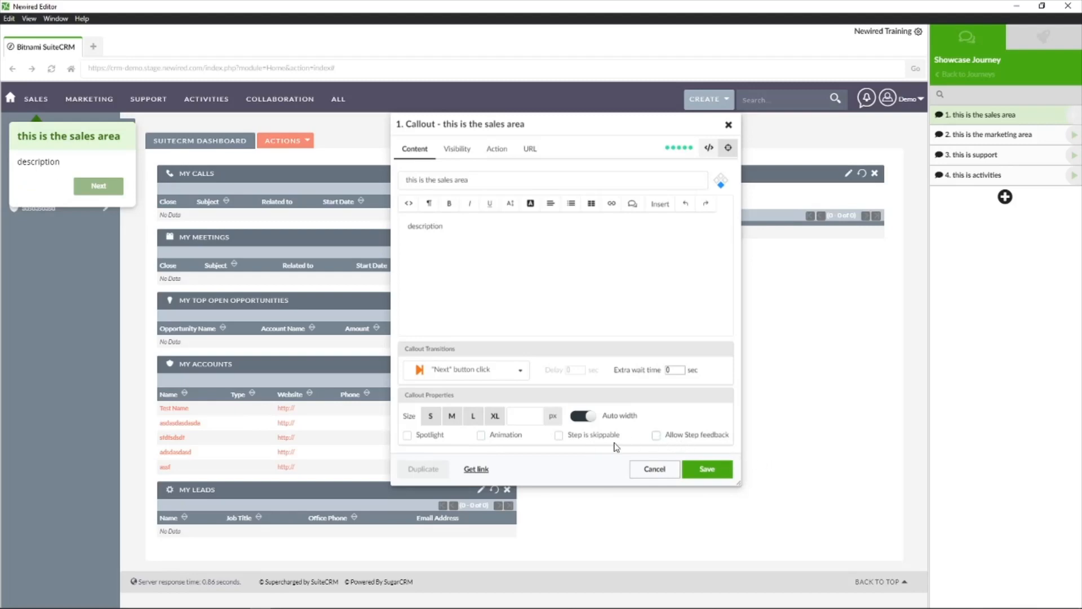